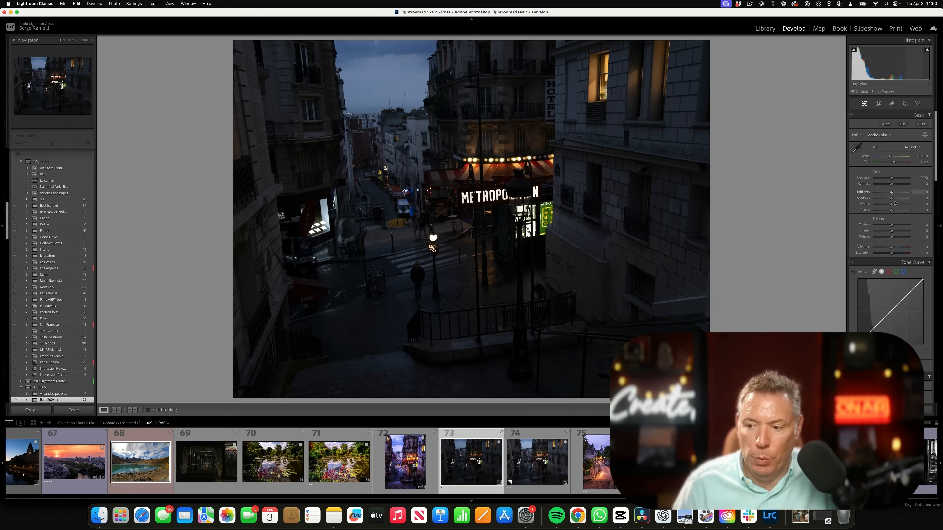
# Set Highlights to -37, Shadows to +100, Blacks to -18 and Exposure to +0.75, and raise the Whites.
pyautogui.moveTo(891, 198); pyautogui.dragTo(833, 195)
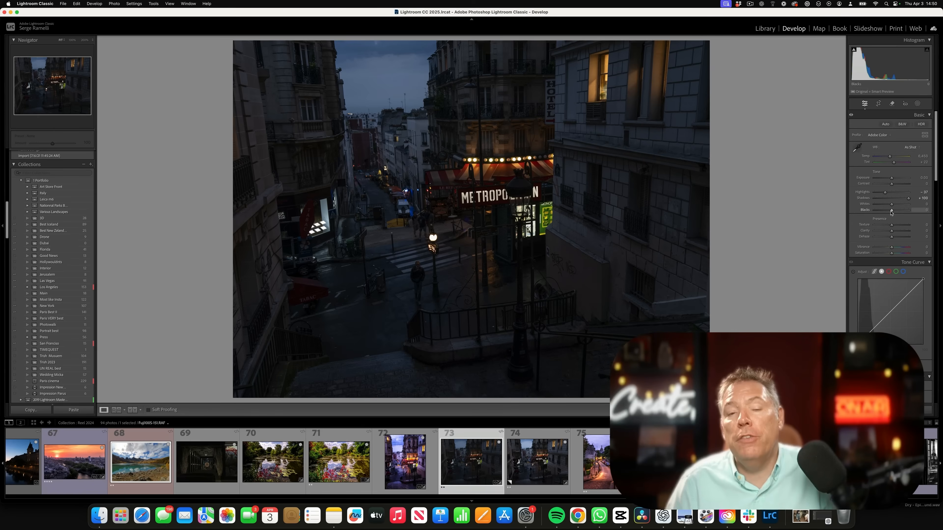
pyautogui.press('alt')
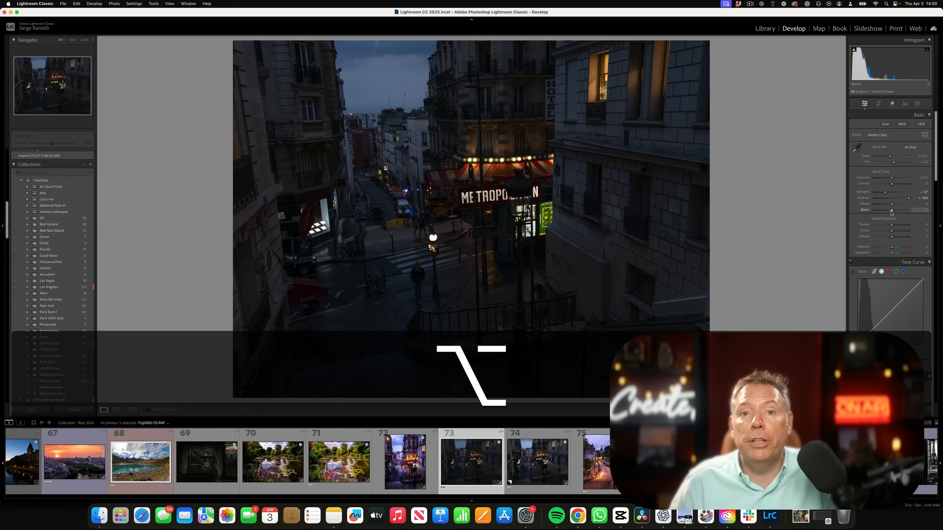
pyautogui.moveTo(891, 211); pyautogui.dragTo(834, 211)
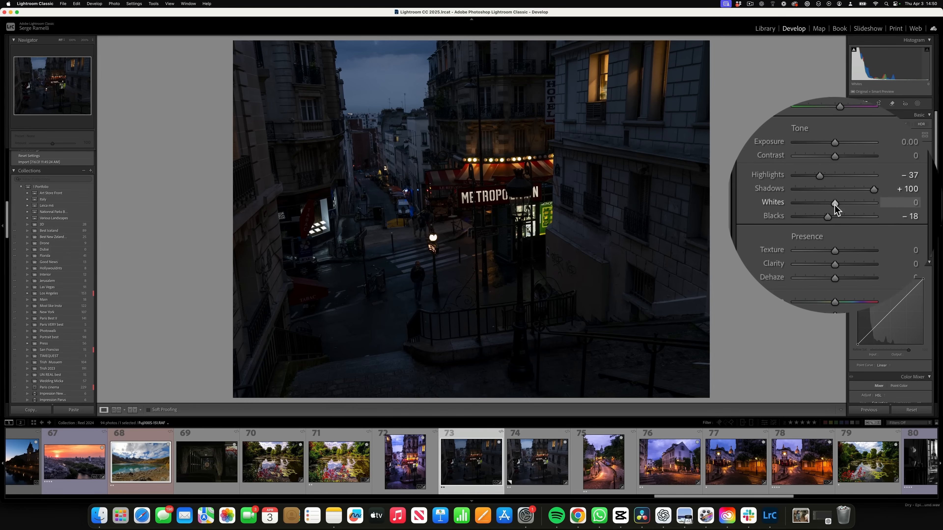
pyautogui.moveTo(834, 205); pyautogui.dragTo(835, 181)
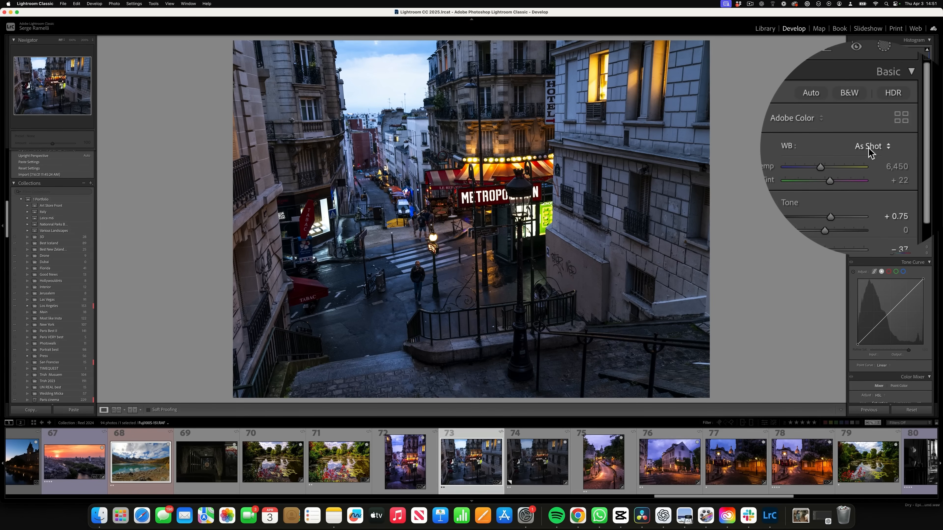
# Straighten the photo's perspective with the Auto Upright correction.
pyautogui.moveTo(935, 162); pyautogui.dragTo(940, 345)
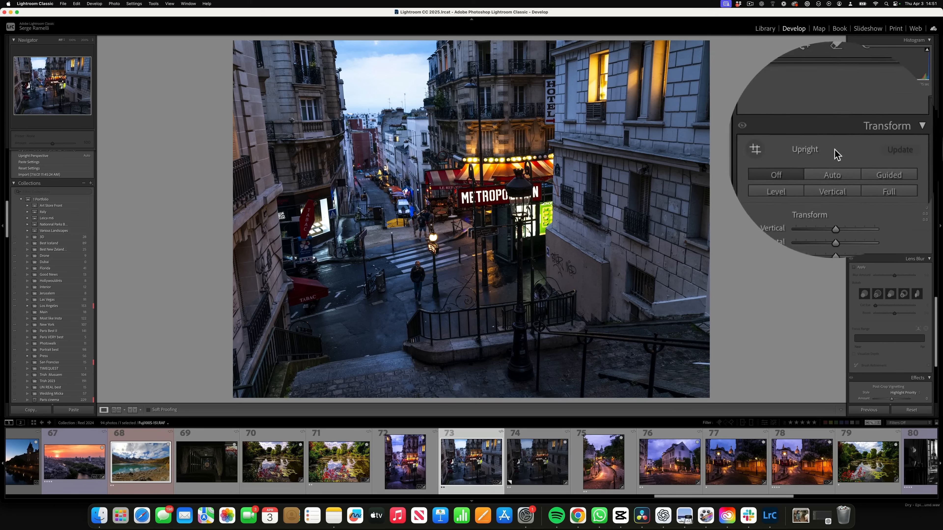
pyautogui.click(889, 160)
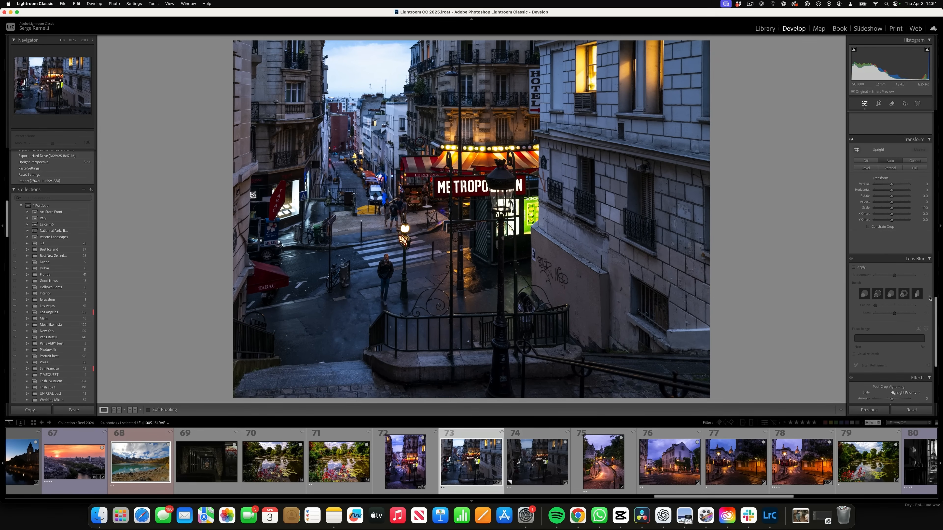
# Compare the Daylight, Cloudy and Shade white balance presets, and try a custom balance with Temp 5,500 and Tint +45.
pyautogui.moveTo(936, 307); pyautogui.dragTo(933, 121)
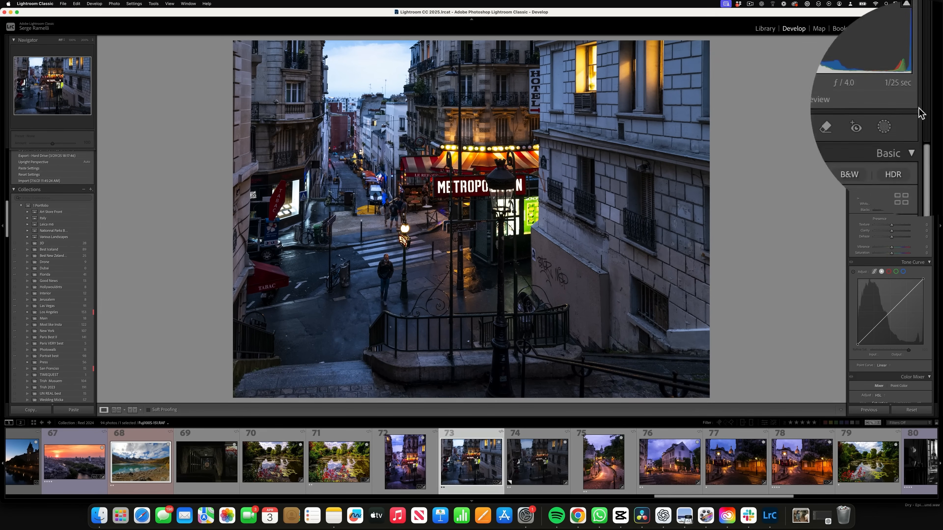
pyautogui.click(862, 147)
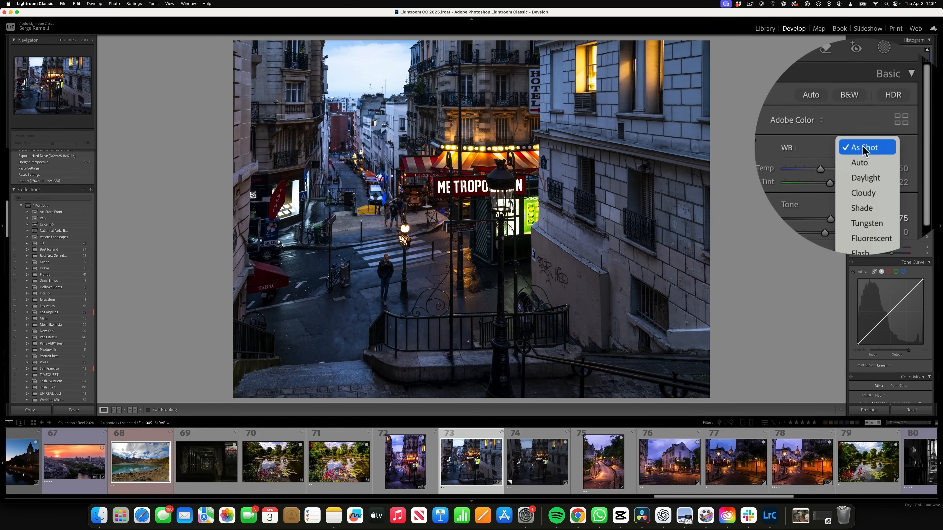
pyautogui.click(865, 177)
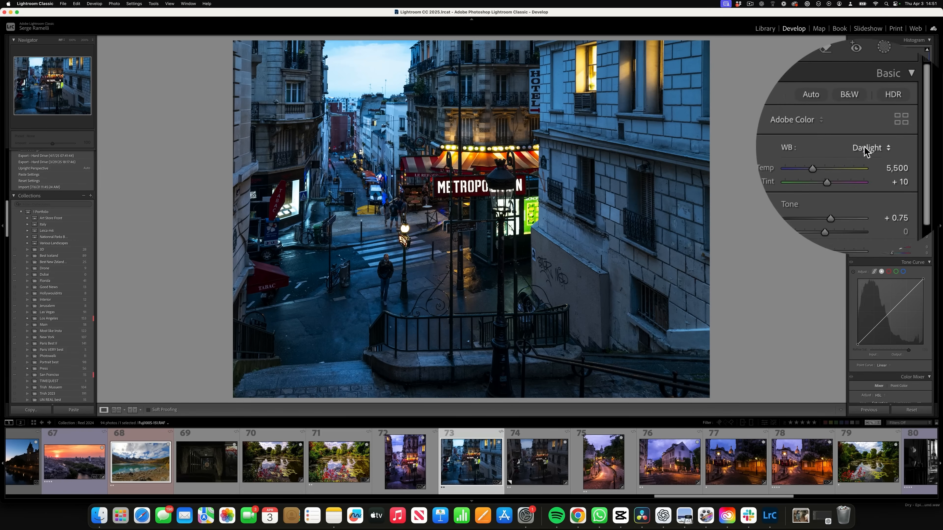
pyautogui.click(866, 131)
pyautogui.click(870, 153)
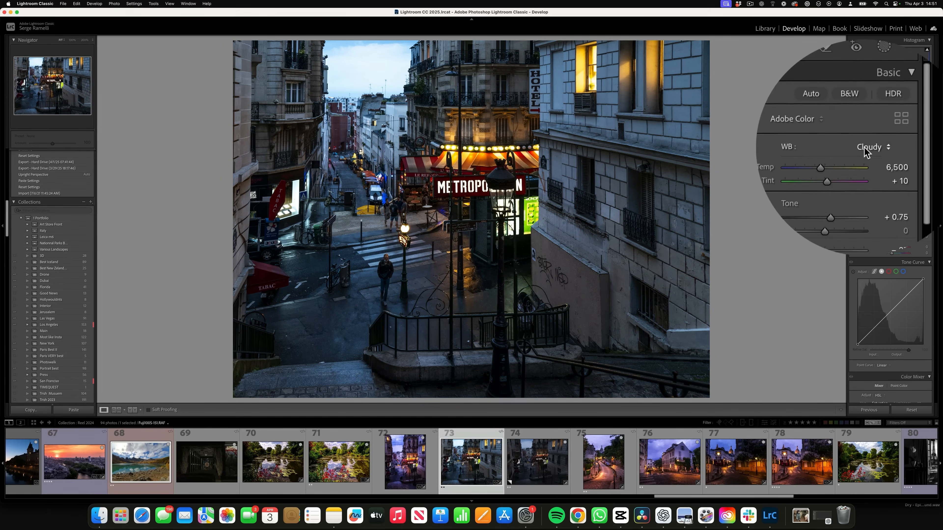
pyautogui.click(865, 143)
pyautogui.click(868, 155)
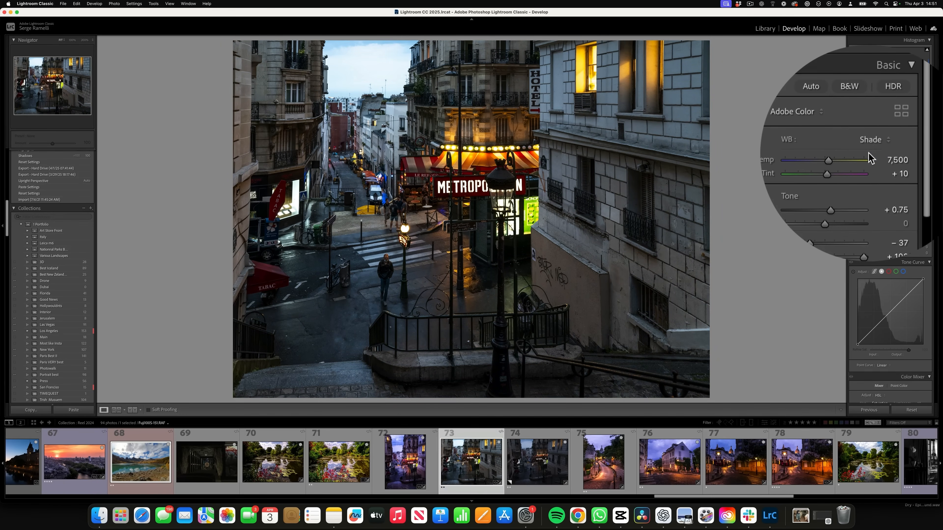
pyautogui.click(869, 154)
pyautogui.click(872, 156)
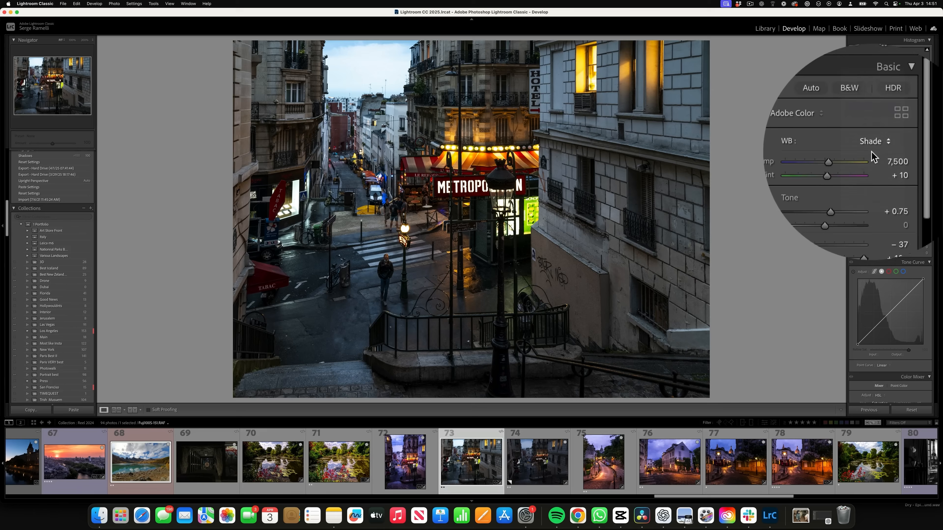
pyautogui.moveTo(832, 161); pyautogui.dragTo(837, 167)
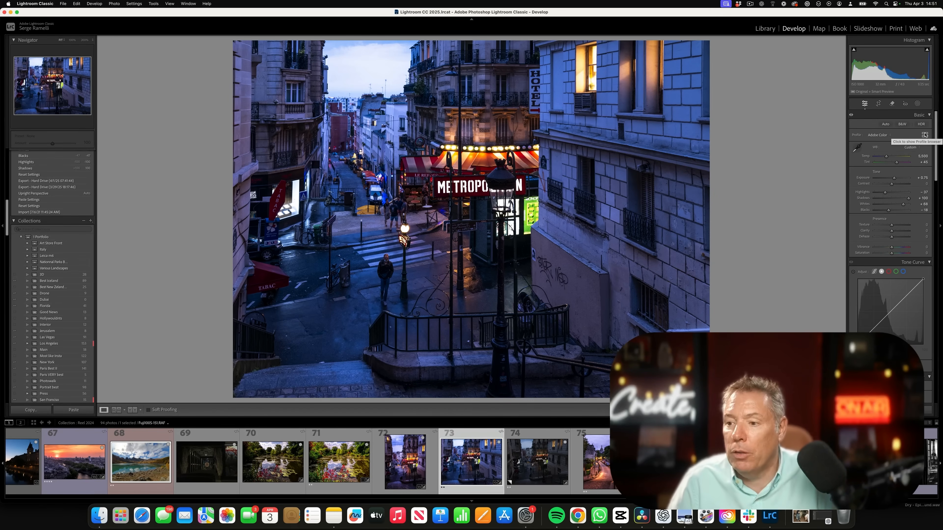
# Apply the Camera Velvia/Vivid profile to the photo, and set the white balance to Temp 6,212 and Tint +31.
pyautogui.click(924, 135)
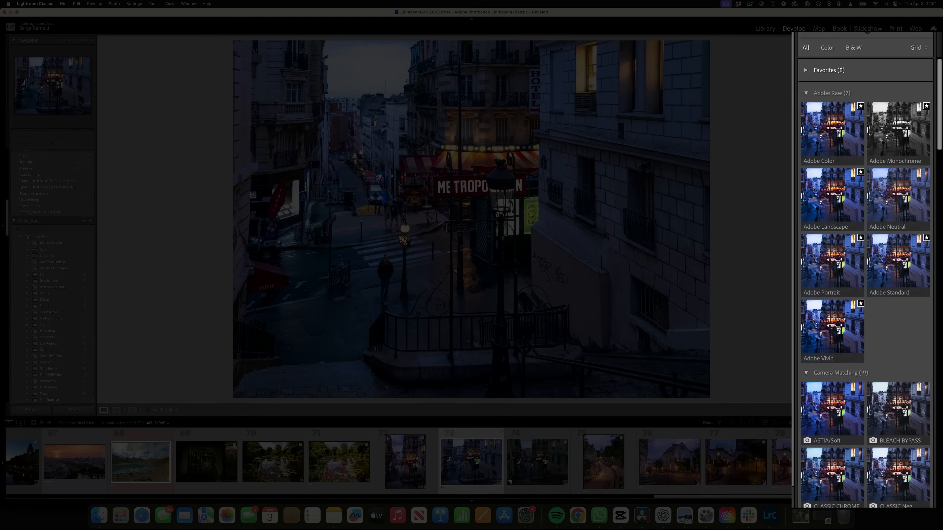
pyautogui.moveTo(936, 100)
pyautogui.mouseDown()
pyautogui.moveTo(939, 138)
pyautogui.moveTo(934, 93)
pyautogui.mouseUp()
pyautogui.moveTo(941, 140); pyautogui.dragTo(938, 211)
pyautogui.click(899, 148)
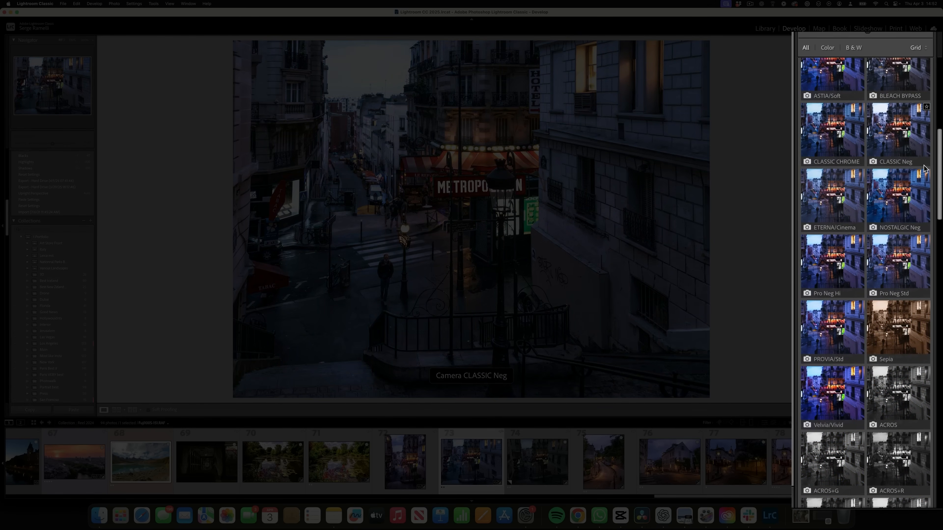
pyautogui.moveTo(941, 172); pyautogui.dragTo(939, 204)
pyautogui.click(853, 123)
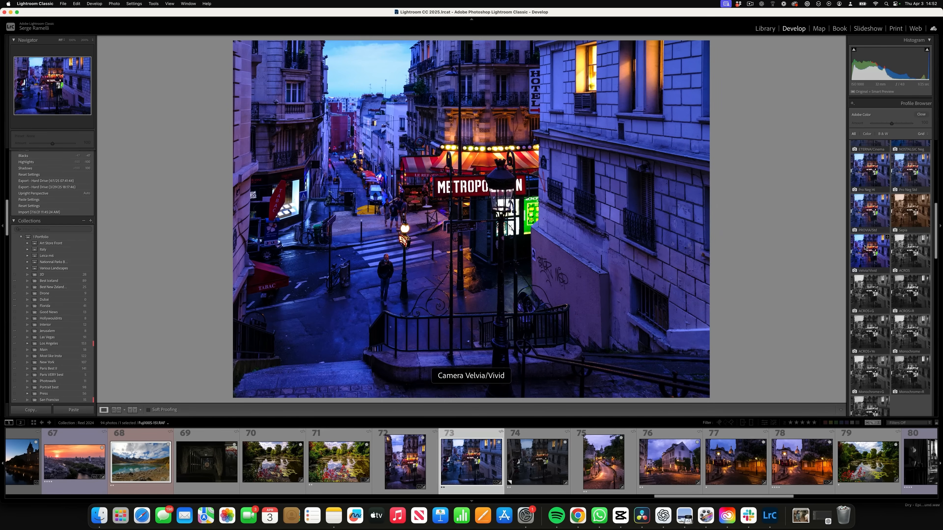
pyautogui.click(869, 250)
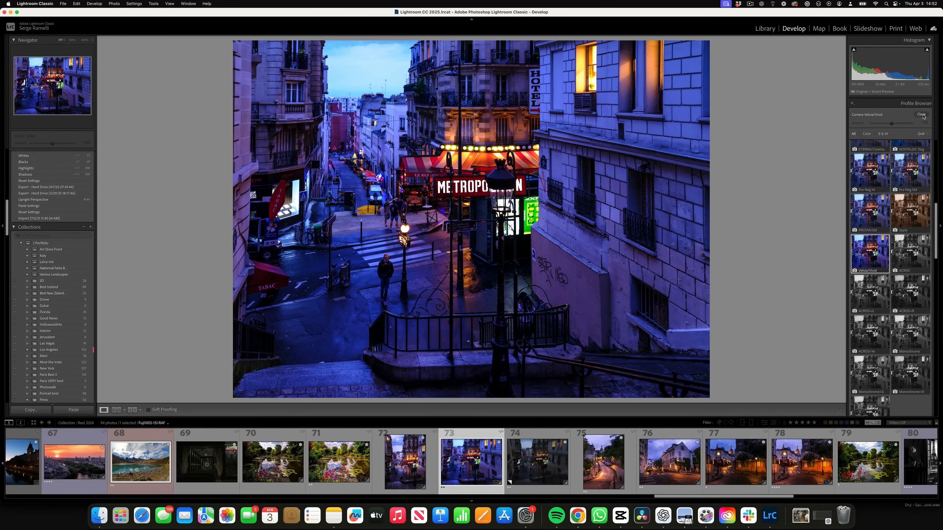
pyautogui.click(921, 115)
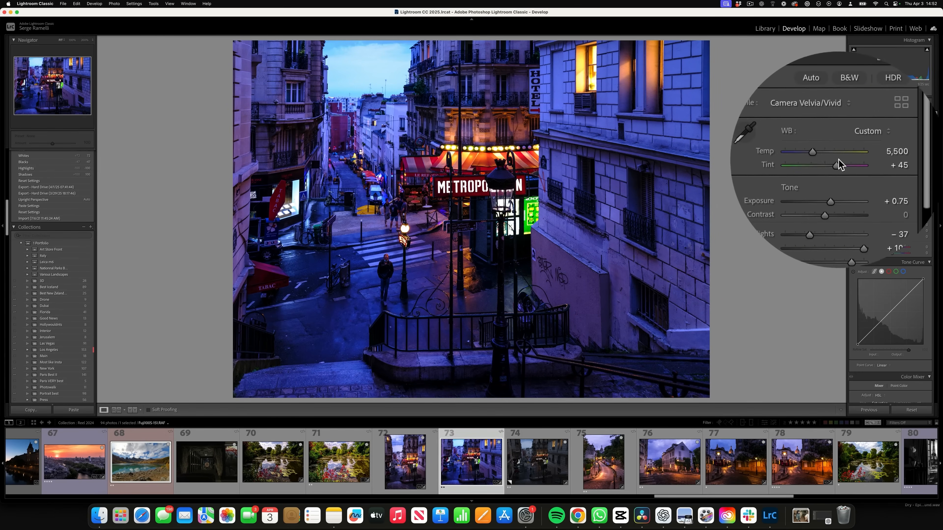
pyautogui.moveTo(839, 168); pyautogui.dragTo(835, 160)
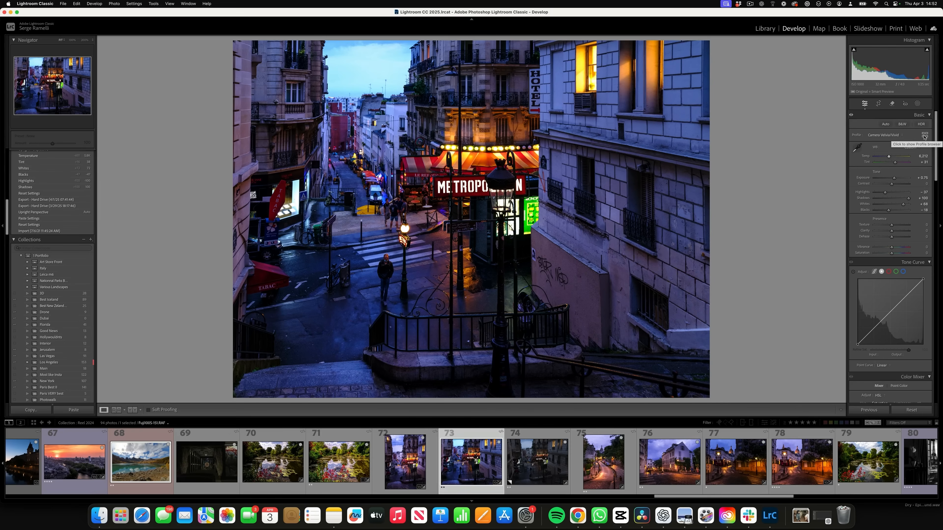
# Erase the graffiti on the right wall and the distractions on the street and left facade using the generative AI Remove tool.
pyautogui.moveTo(936, 145); pyautogui.dragTo(941, 103)
pyautogui.click(892, 105)
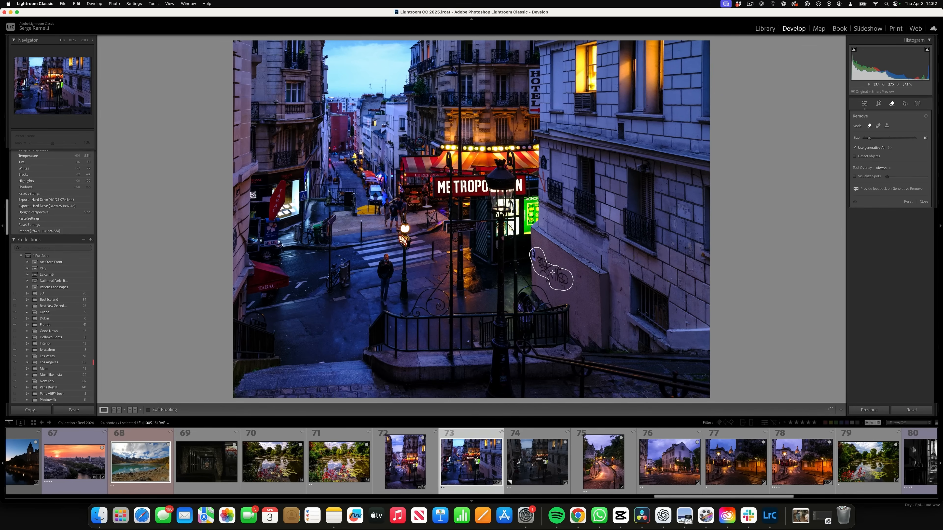
pyautogui.moveTo(541, 272); pyautogui.dragTo(550, 265)
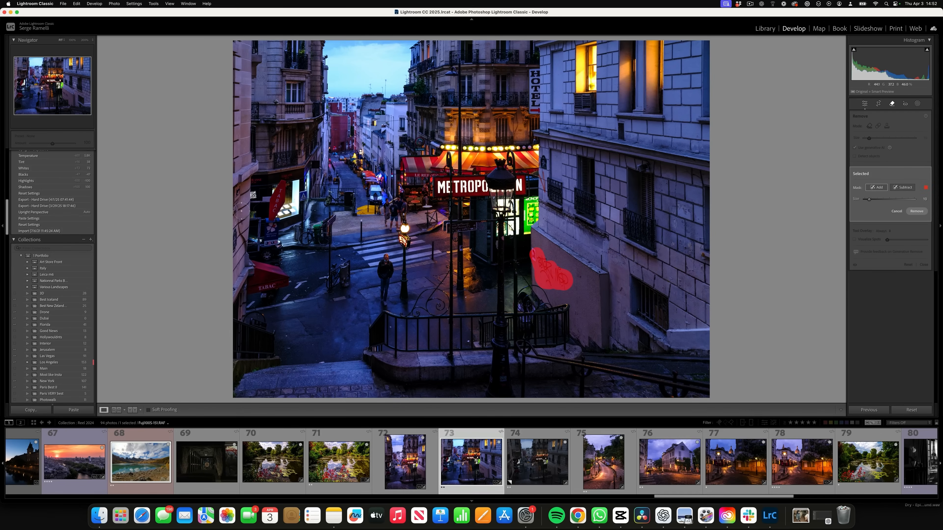
pyautogui.moveTo(347, 263); pyautogui.dragTo(345, 280)
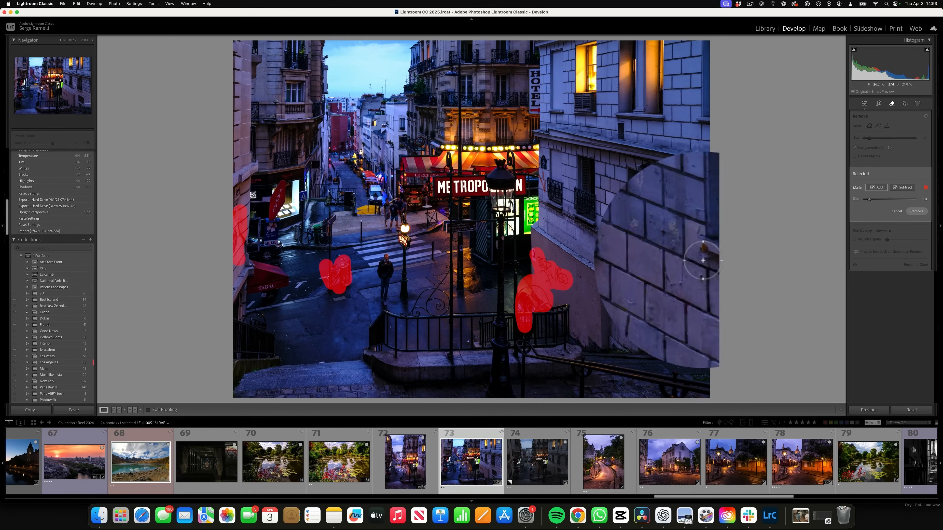
pyautogui.click(885, 214)
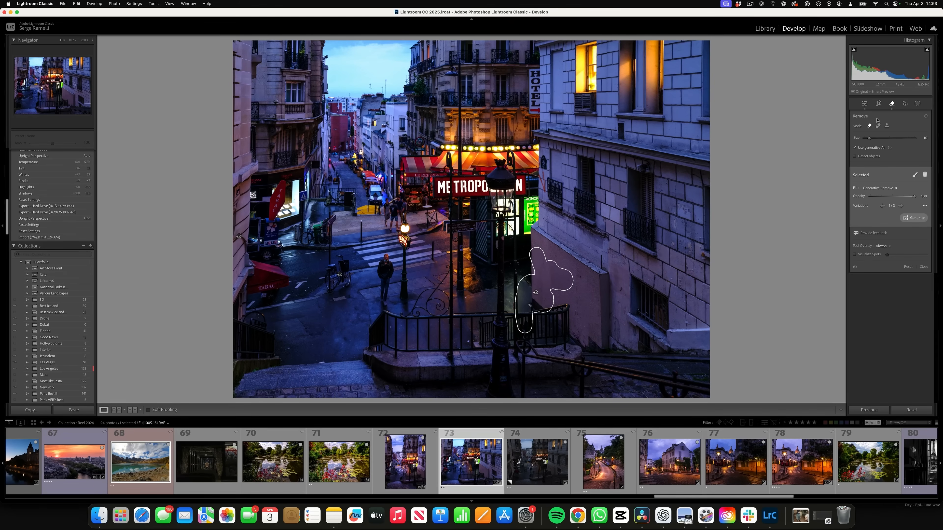
pyautogui.press('q')
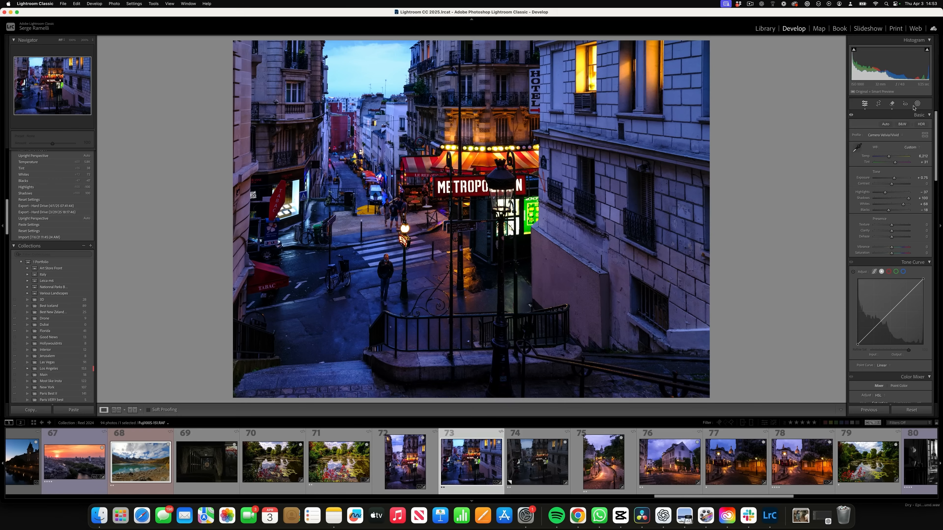
# Create a brush mask with raised exposure, and test a hard stroke at Feather 0 and soft strokes at Feather 100 on the right building.
pyautogui.click(916, 105)
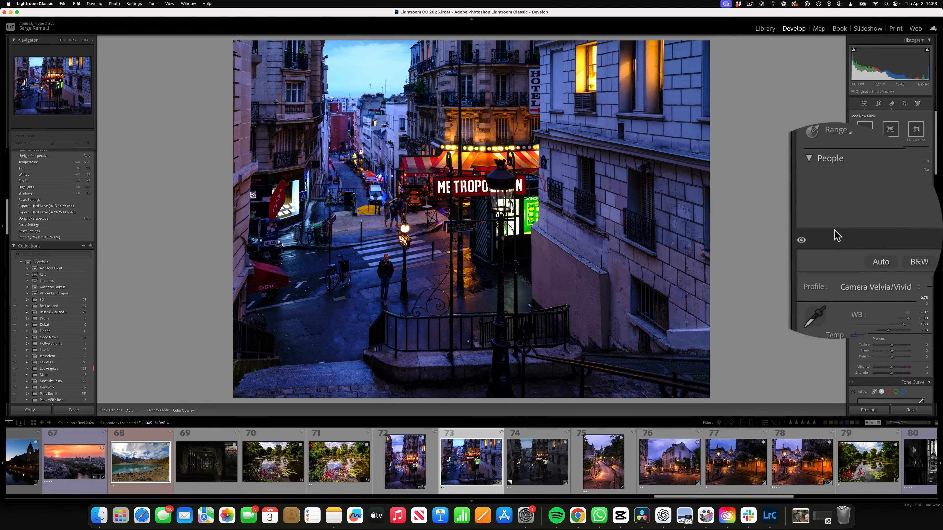
pyautogui.click(836, 162)
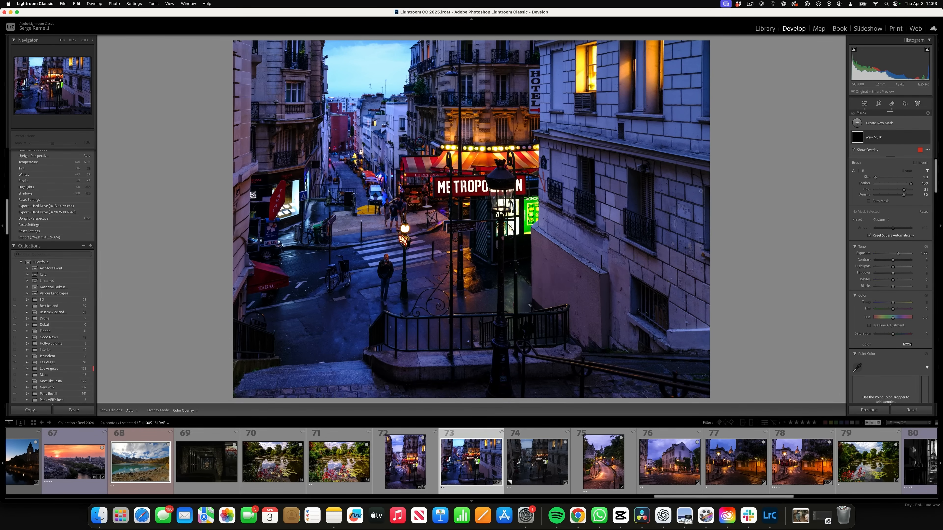
pyautogui.moveTo(910, 183)
pyautogui.mouseDown()
pyautogui.moveTo(864, 183)
pyautogui.moveTo(918, 189)
pyautogui.mouseUp()
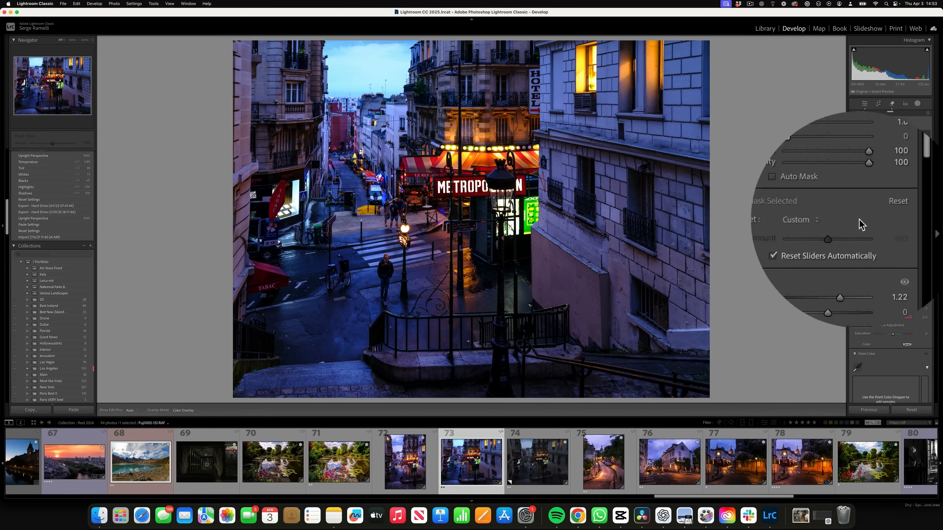
pyautogui.moveTo(835, 256); pyautogui.dragTo(839, 253)
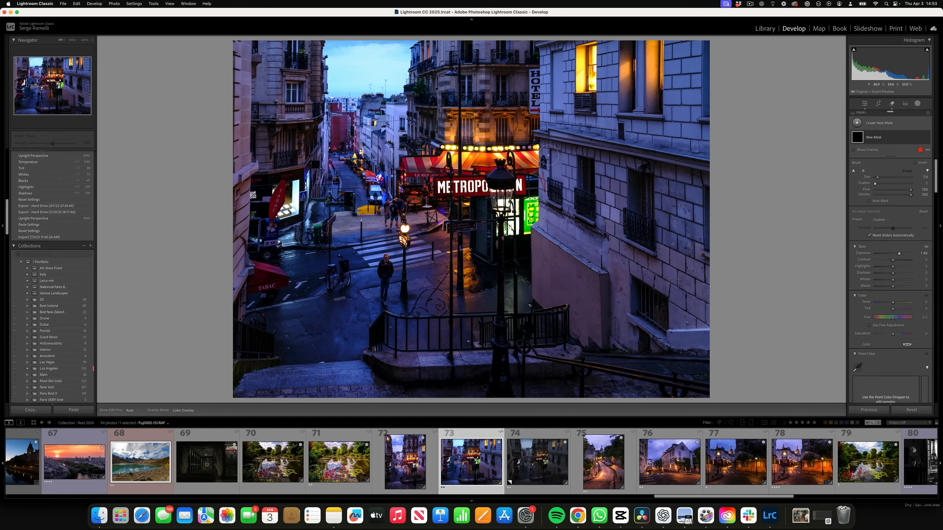
pyautogui.moveTo(547, 155)
pyautogui.mouseDown()
pyautogui.moveTo(594, 143)
pyautogui.moveTo(635, 207)
pyautogui.moveTo(635, 242)
pyautogui.mouseUp()
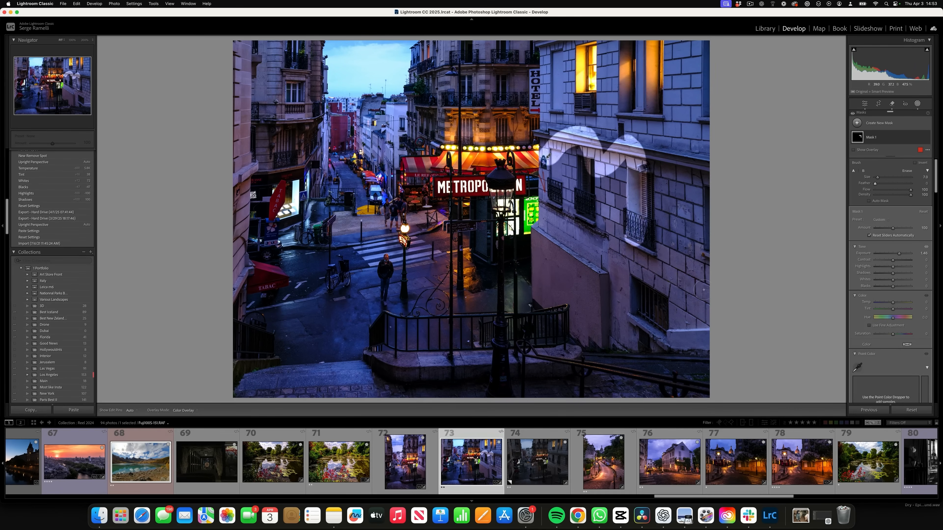
pyautogui.moveTo(886, 184); pyautogui.dragTo(911, 183)
pyautogui.moveTo(584, 206)
pyautogui.mouseDown()
pyautogui.moveTo(595, 248)
pyautogui.moveTo(624, 279)
pyautogui.moveTo(686, 230)
pyautogui.mouseUp()
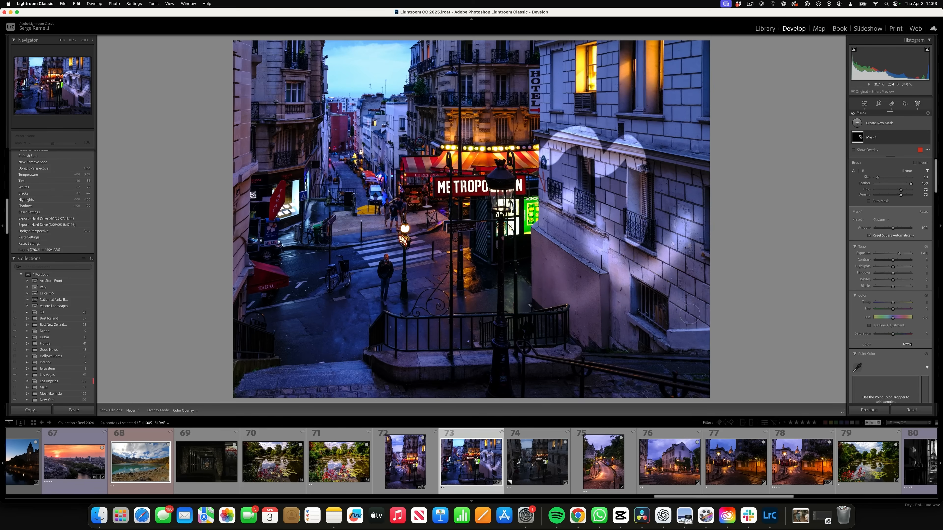
# Brush over the street below the Metropolitan sign with the mask's exposure lowered, and delete the brush mask.
pyautogui.moveTo(899, 255); pyautogui.dragTo(895, 255)
pyautogui.scroll(3, 487, 295)
pyautogui.moveTo(486, 260)
pyautogui.mouseDown()
pyautogui.moveTo(484, 305)
pyautogui.moveTo(488, 295)
pyautogui.mouseUp()
pyautogui.press('h')
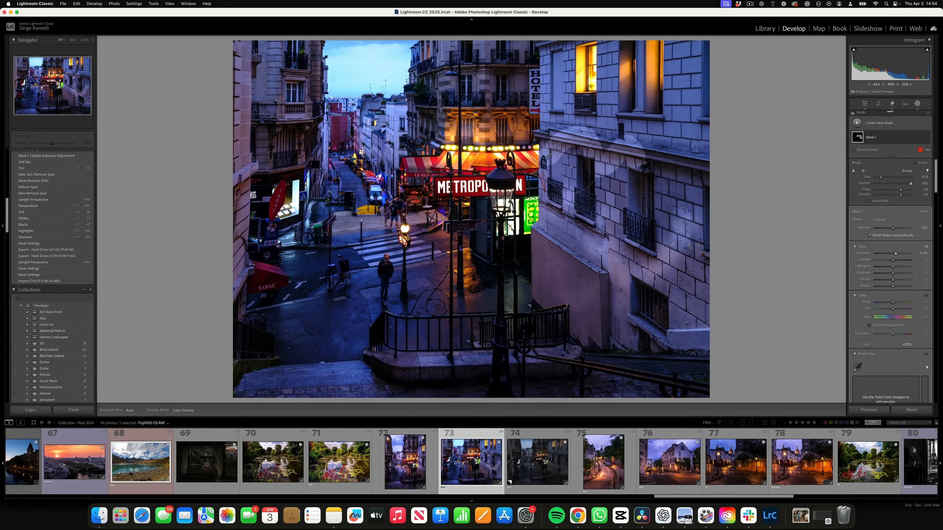
pyautogui.press('BackSpace')
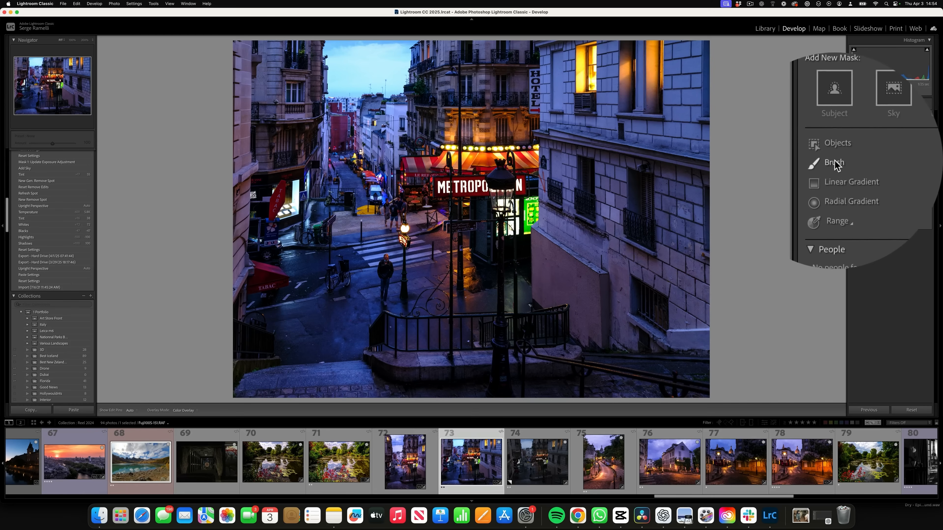
# Create a new brush mask with raised exposure and lowered Clarity for a soft glow.
pyautogui.click(834, 164)
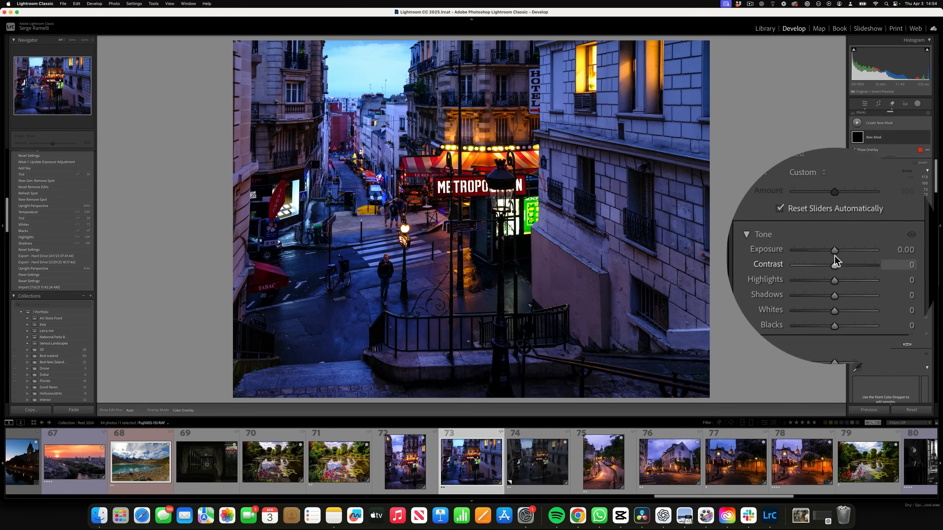
pyautogui.scroll(-4, 835, 260)
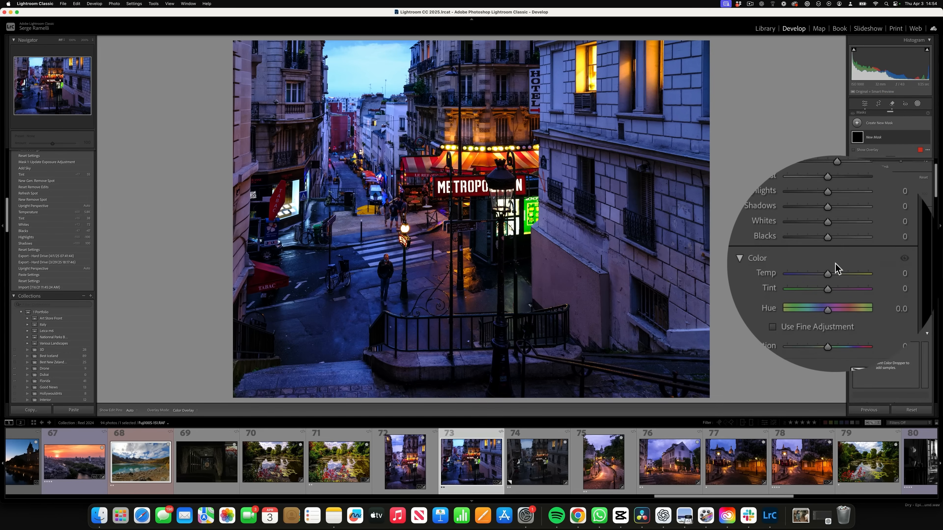
pyautogui.scroll(4, 836, 267)
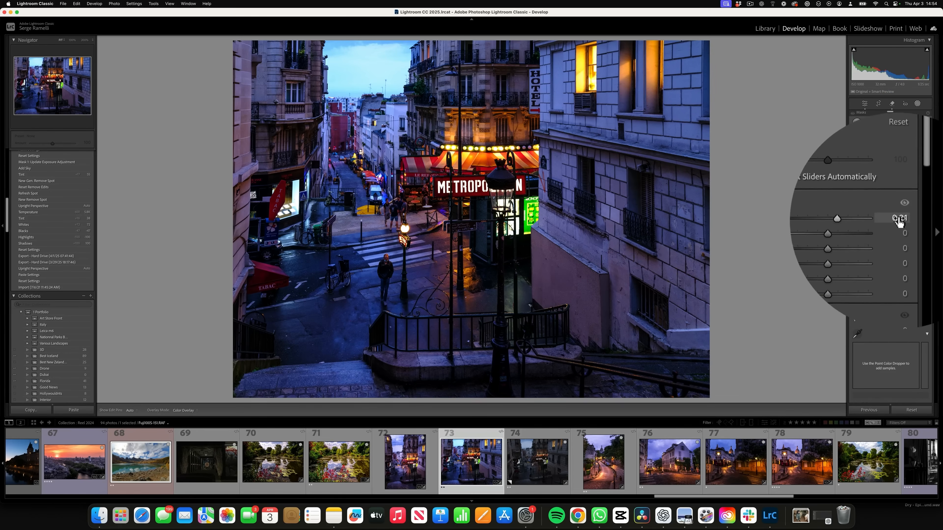
pyautogui.scroll(-6, 875, 240)
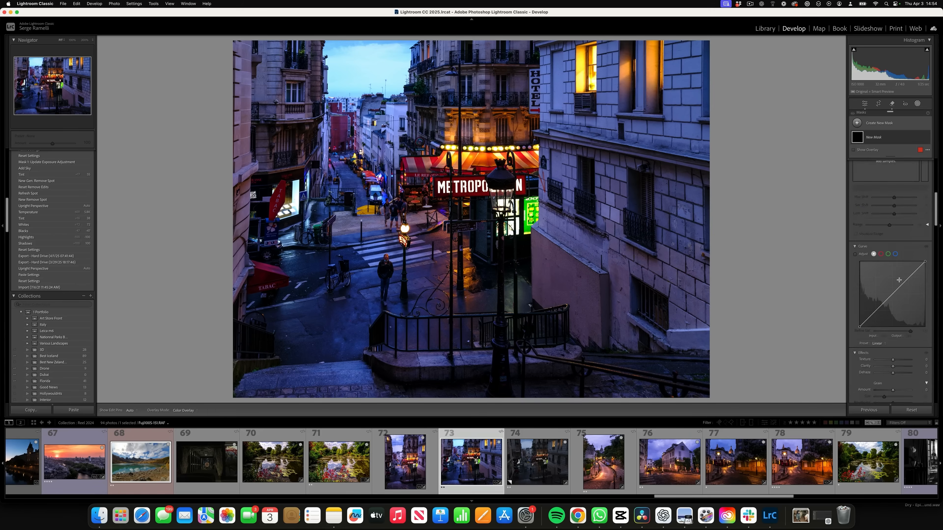
pyautogui.moveTo(892, 293); pyautogui.dragTo(885, 293)
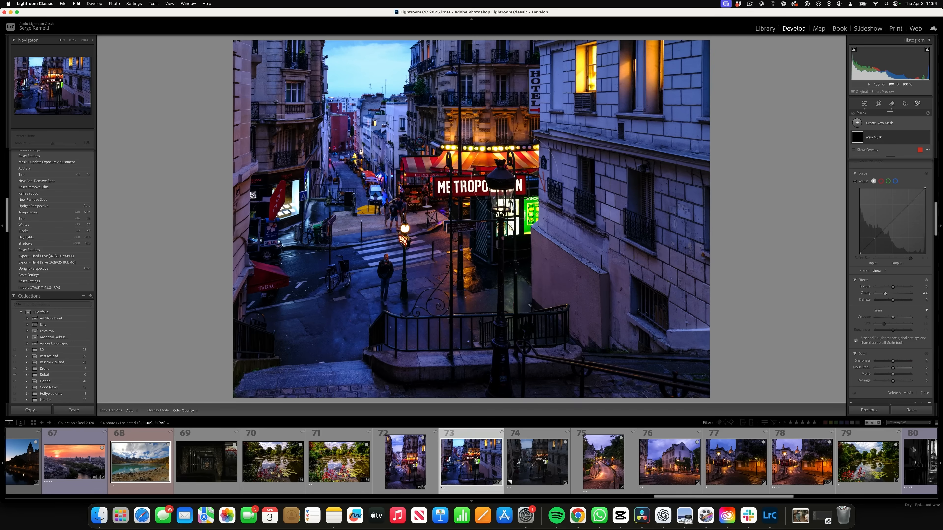
# Paint the glow over the lit awning above the Metropolitan sign and the upper-floor window, and compare the photo with the mask hidden.
pyautogui.click(470, 161)
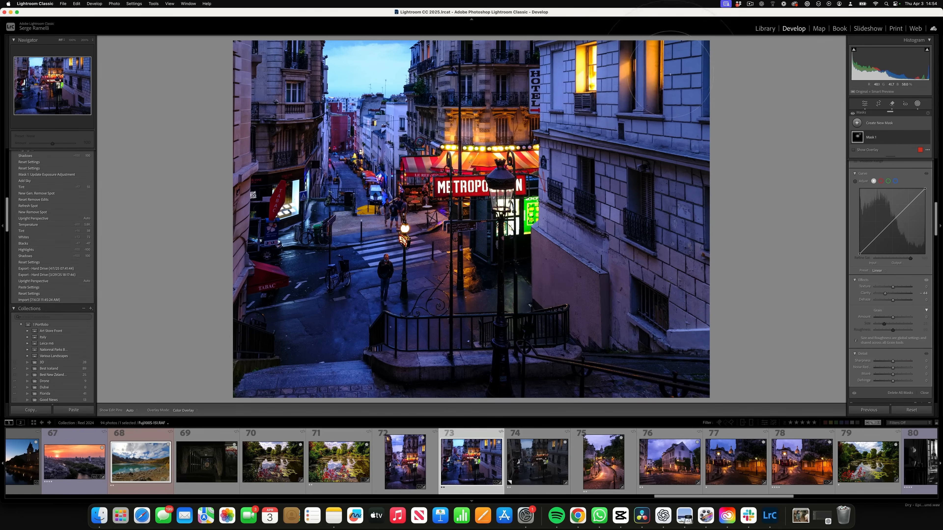
pyautogui.click(643, 67)
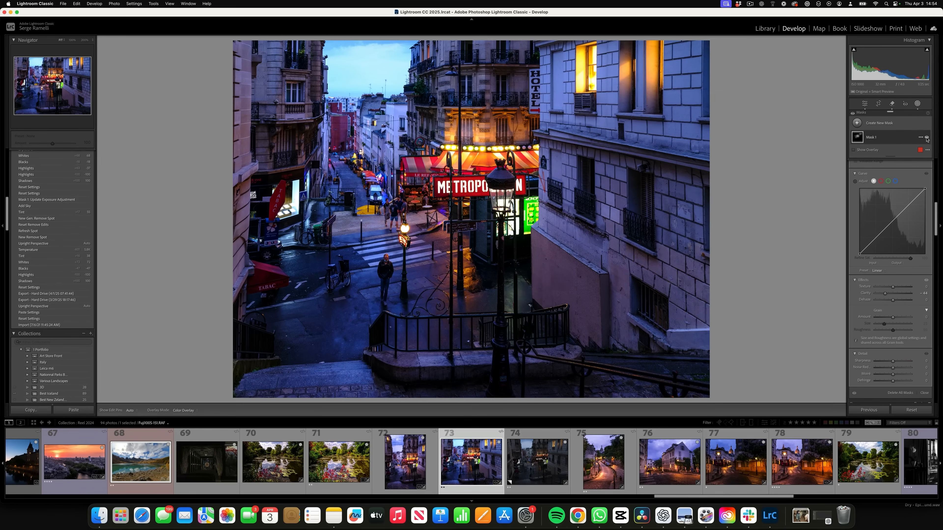
pyautogui.click(926, 138)
pyautogui.click(926, 137)
pyautogui.moveTo(936, 212); pyautogui.dragTo(935, 168)
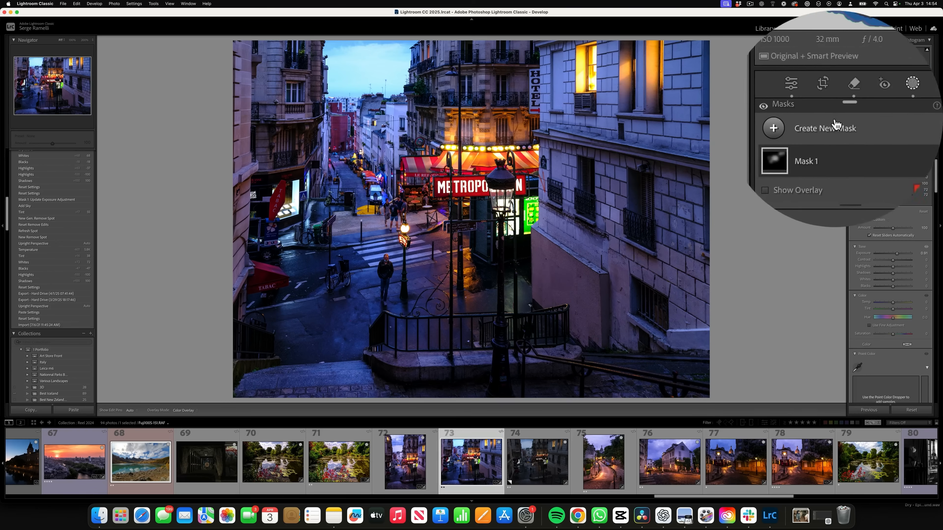
# Add a Select Sky mask and lower its exposure to -0.55.
pyautogui.click(836, 110)
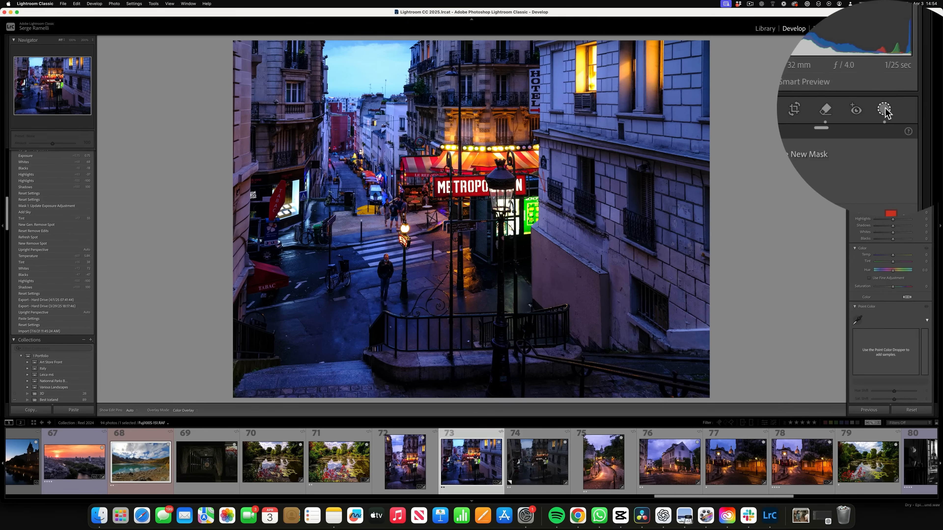
pyautogui.click(885, 110)
pyautogui.click(829, 123)
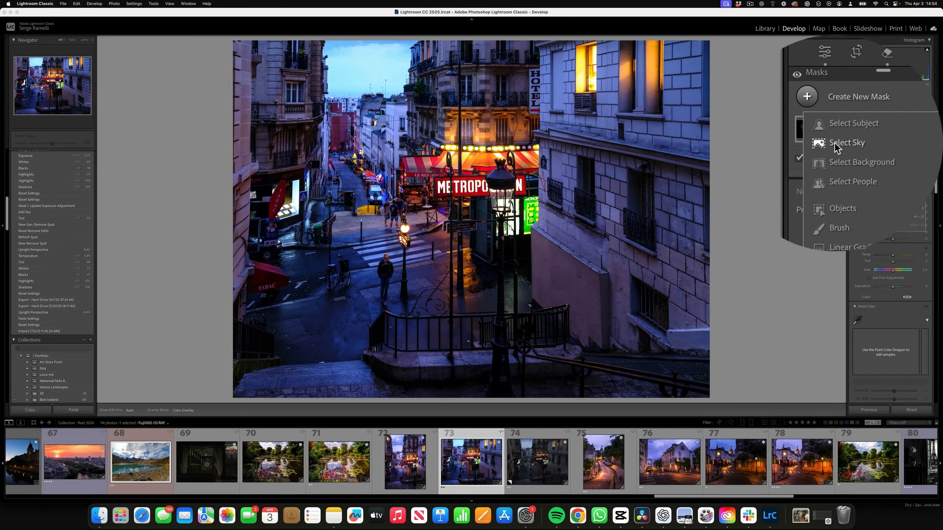
pyautogui.click(864, 168)
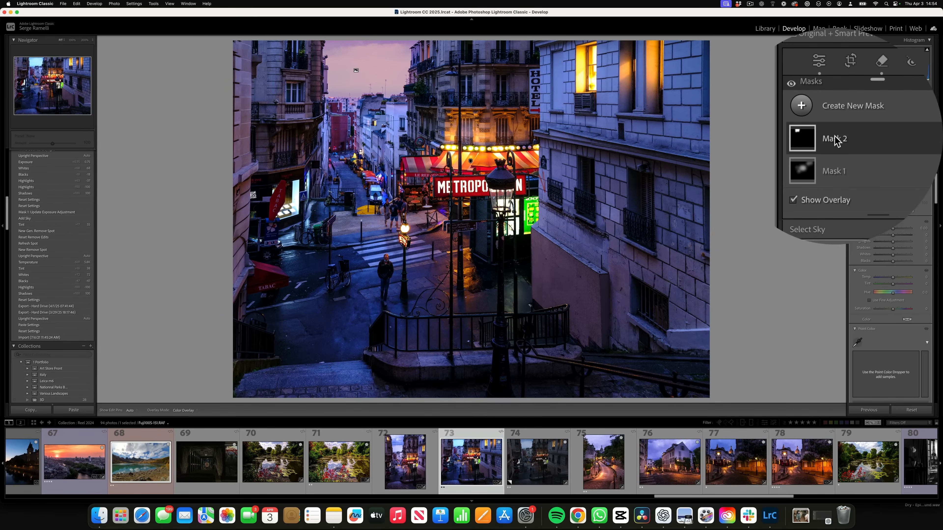
pyautogui.moveTo(892, 229); pyautogui.dragTo(892, 229)
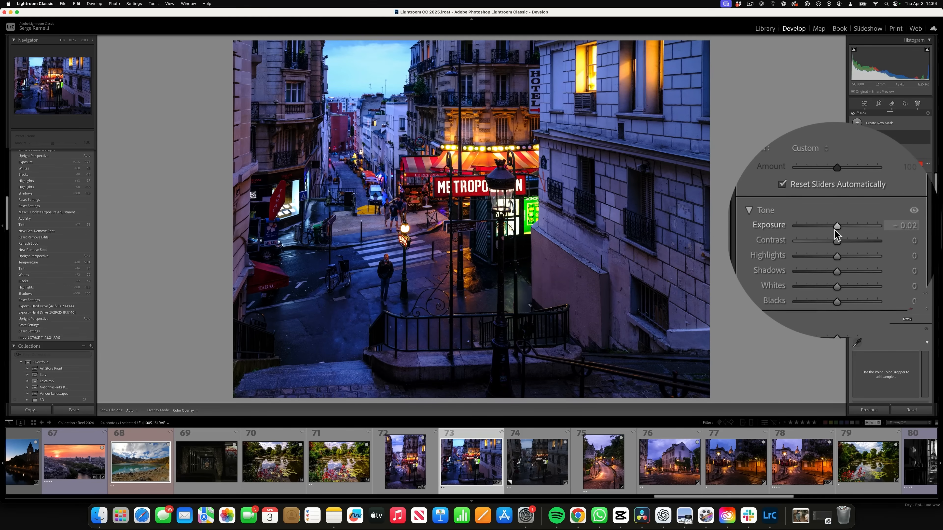
pyautogui.moveTo(835, 229); pyautogui.dragTo(834, 229)
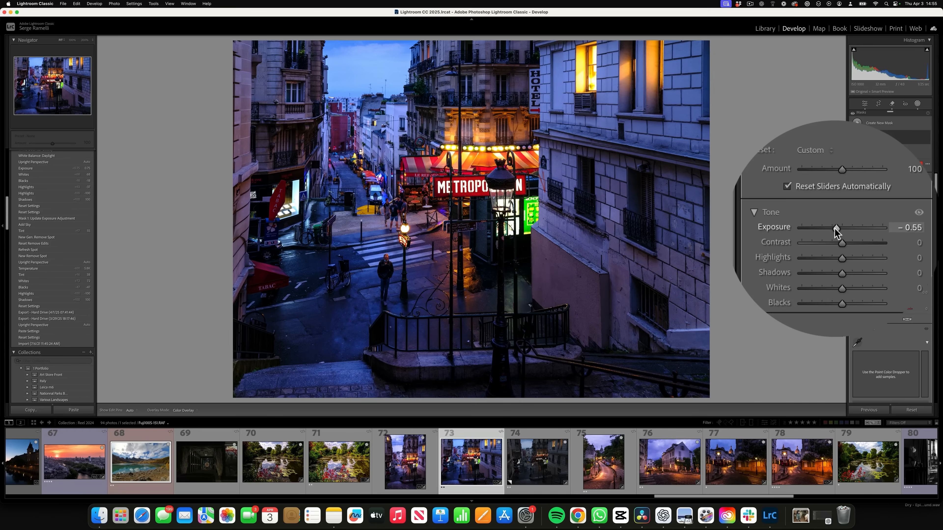
# Add a large radial gradient mask centred on the Metropolitan sign and the crossing, with exposure raised to 0.34.
pyautogui.click(856, 122)
pyautogui.click(835, 199)
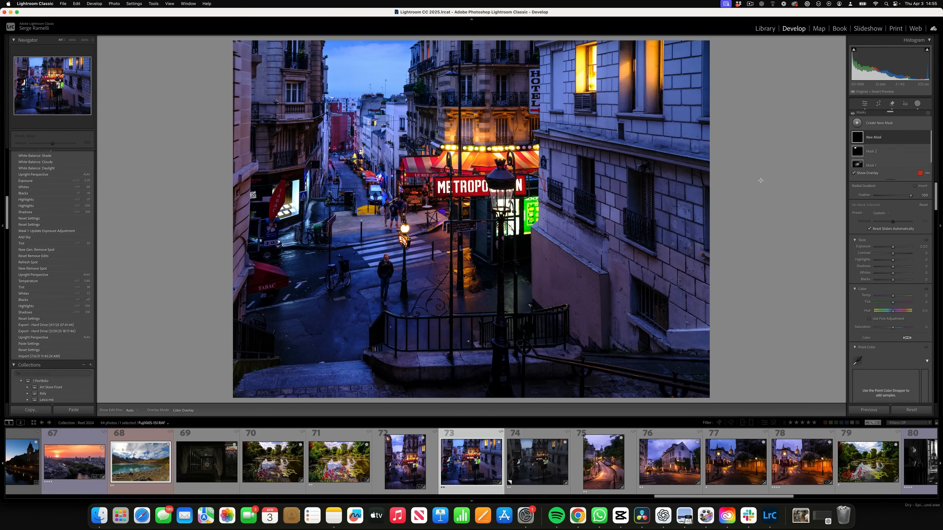
pyautogui.moveTo(434, 192); pyautogui.dragTo(614, 329)
pyautogui.moveTo(892, 246); pyautogui.dragTo(893, 248)
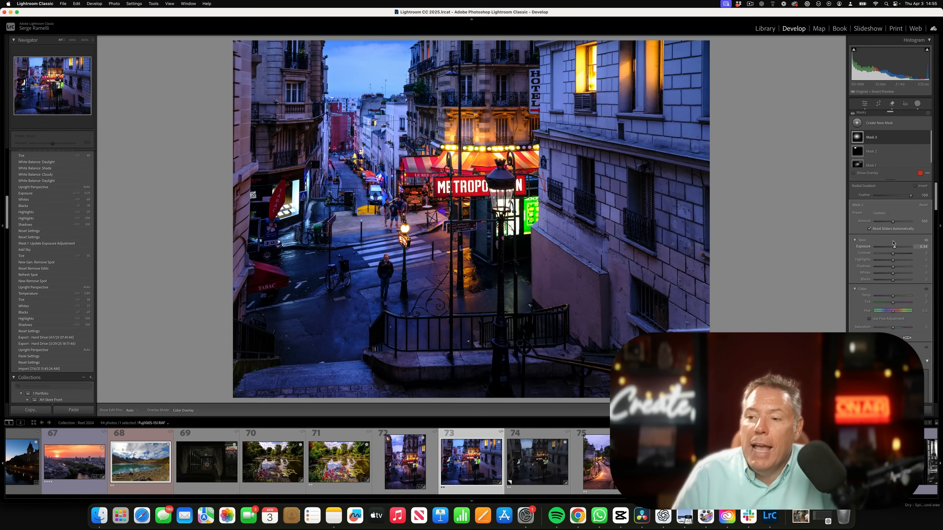
# Duplicate and invert the radial gradient mask, and lower the inverted mask's exposure to darken the surroundings.
pyautogui.click(921, 137)
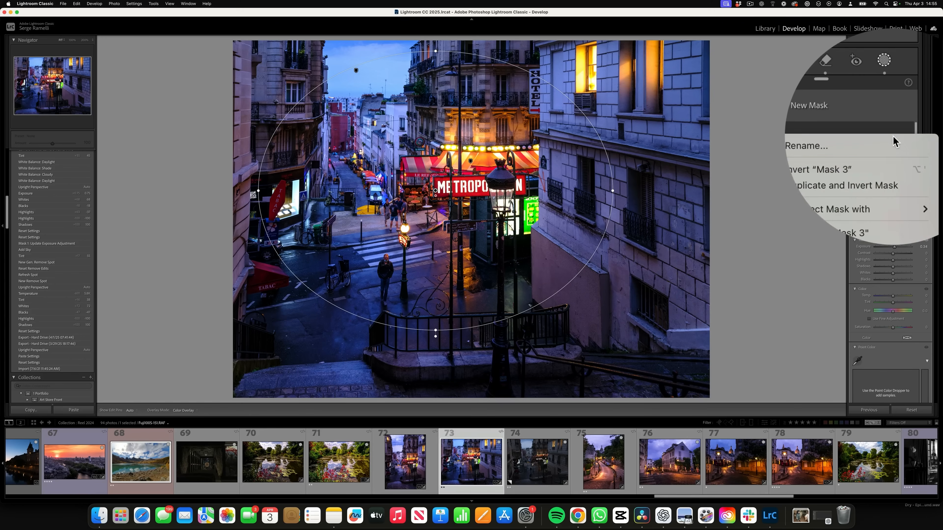
pyautogui.click(868, 160)
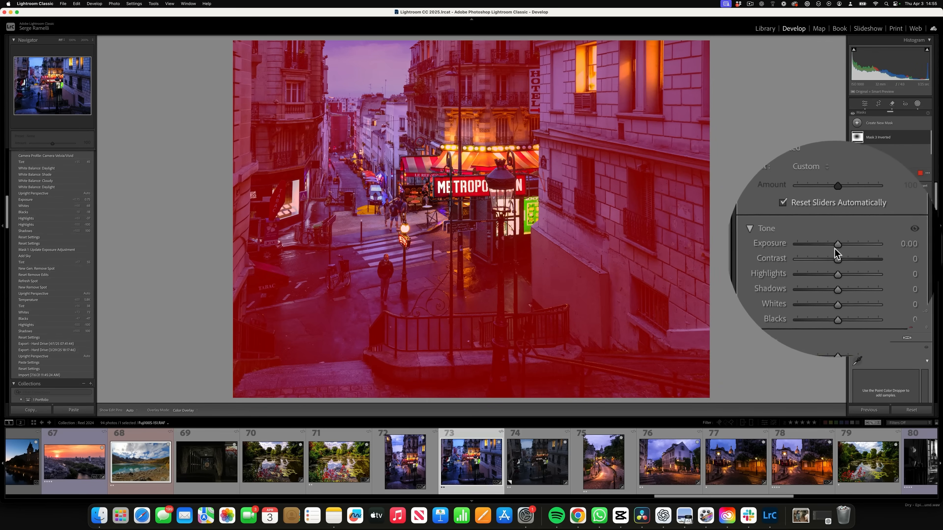
pyautogui.moveTo(835, 253); pyautogui.dragTo(837, 251)
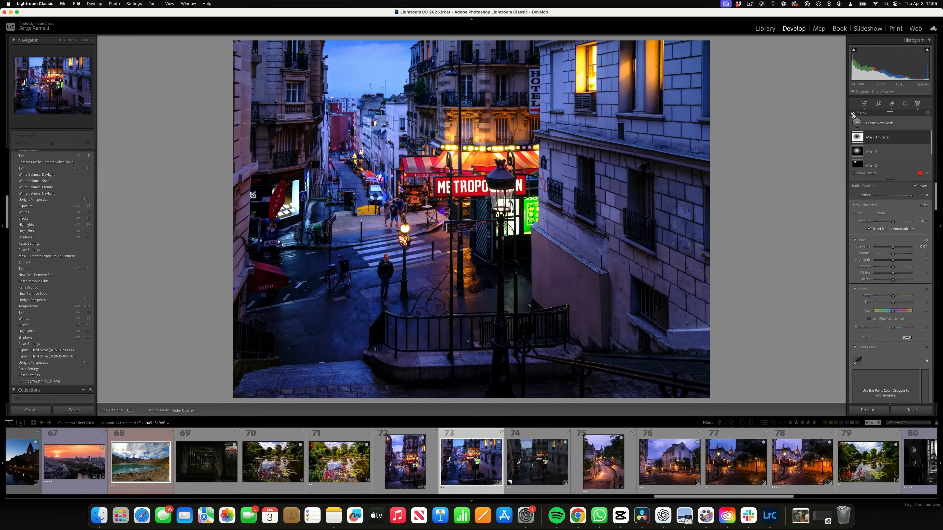
# Compare the photo with all masks switched off and on.
pyautogui.click(852, 113)
pyautogui.click(853, 114)
pyautogui.click(853, 114)
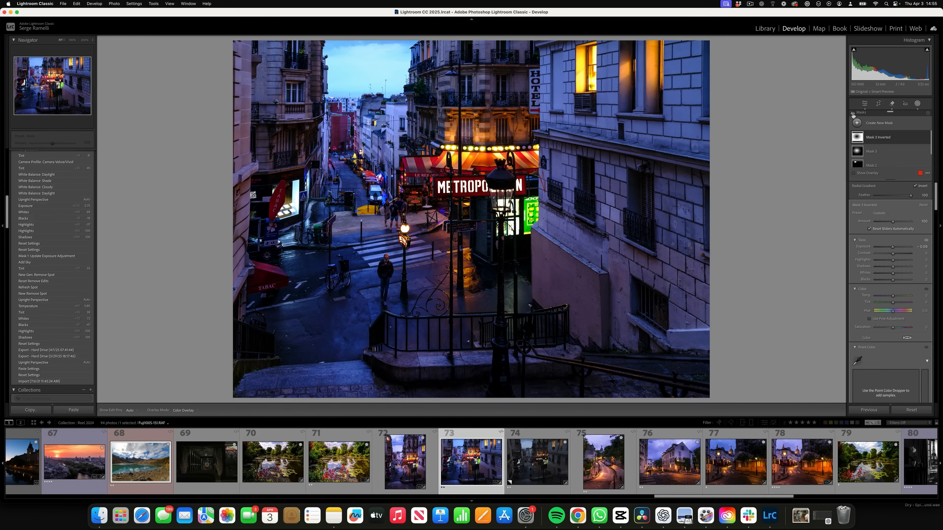
pyautogui.click(853, 114)
pyautogui.click(852, 113)
pyautogui.click(853, 113)
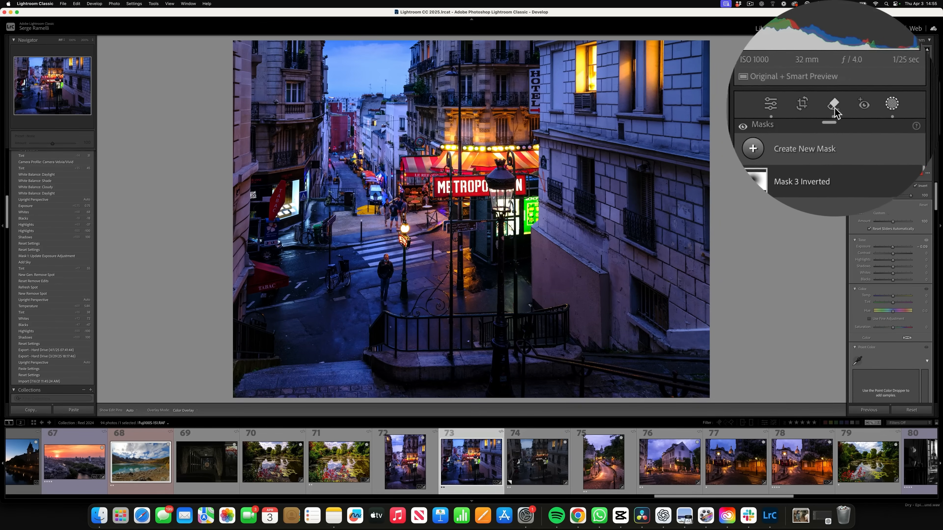
# Erase the group of people behind the lit street lamp with generative AI Remove, and return to the basic edit settings.
pyautogui.click(891, 104)
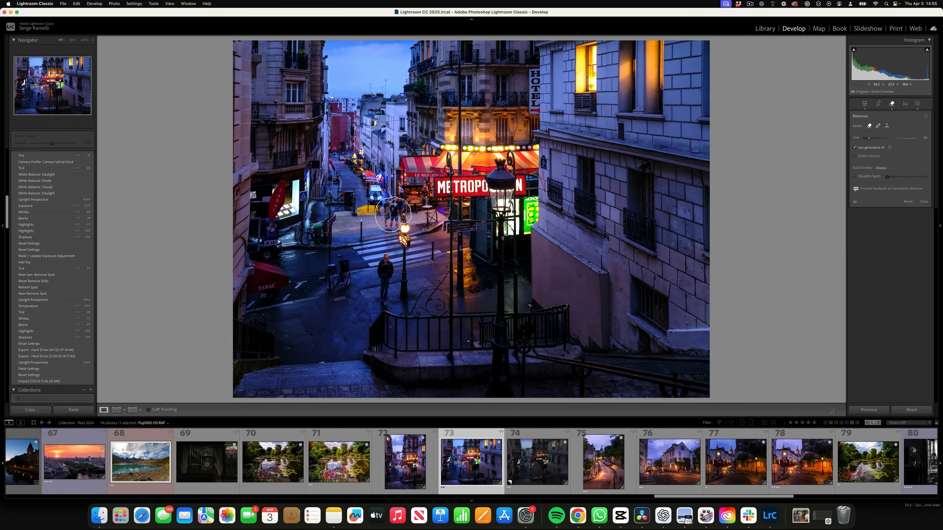
pyautogui.click(392, 213)
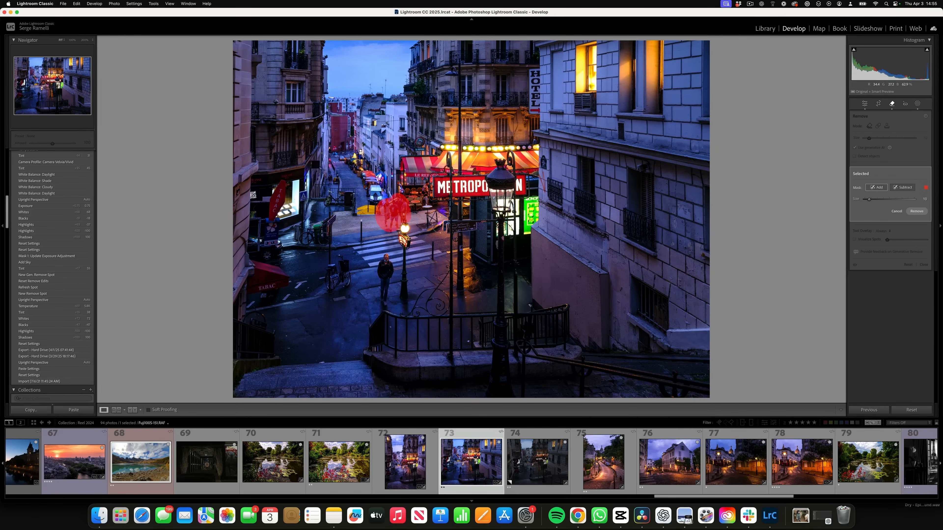
pyautogui.click(916, 210)
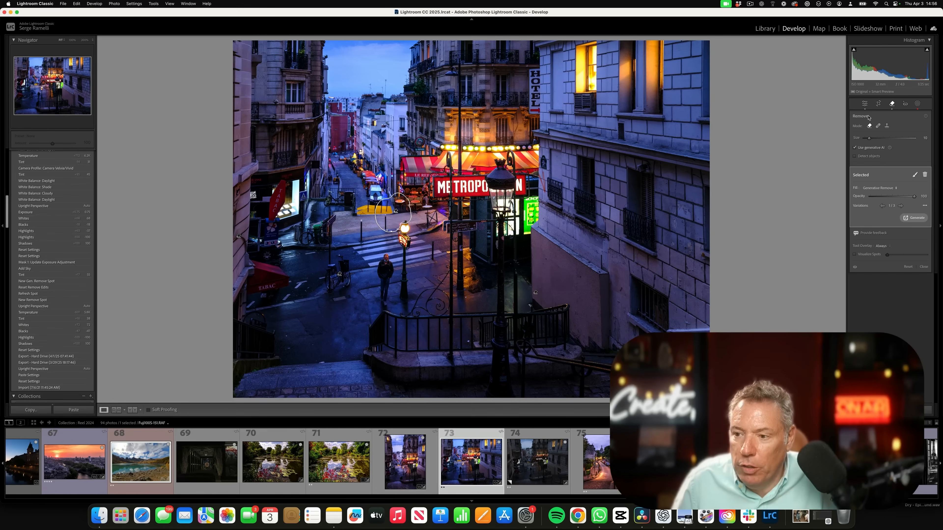
pyautogui.click(863, 104)
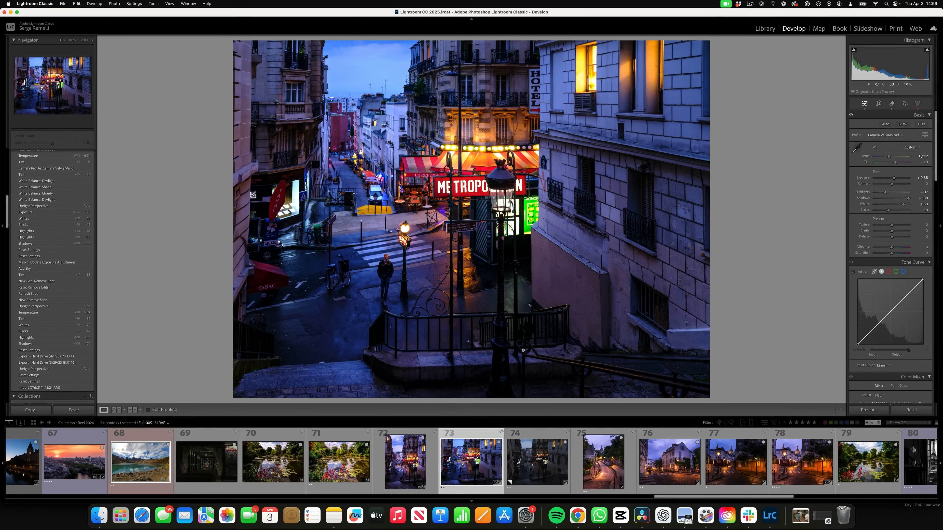
# Show the photo's ISO information and zoom in on the café and street to examine the image noise.
pyautogui.click(400, 117)
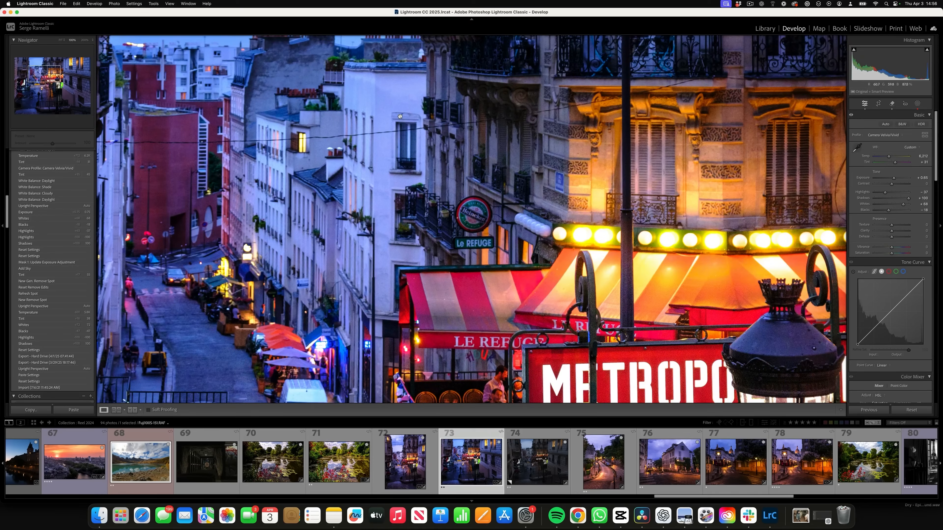
pyautogui.moveTo(645, 183); pyautogui.dragTo(567, 113)
pyautogui.click(653, 190)
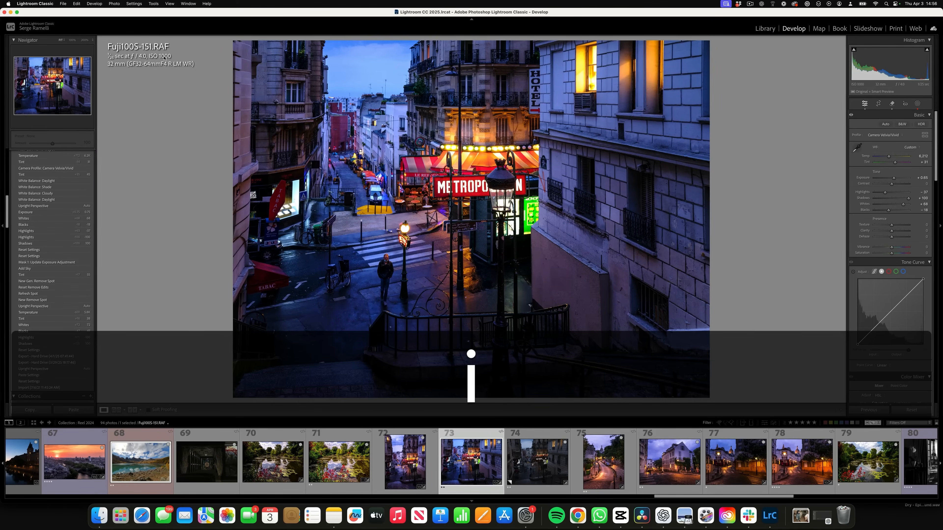
pyautogui.press('i')
pyautogui.click(452, 129)
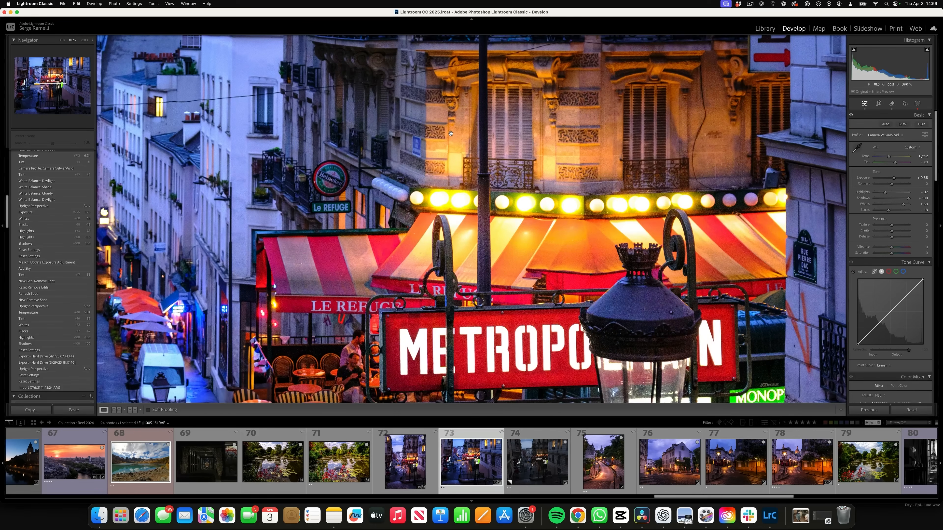
pyautogui.hscroll(-5, 451, 133)
pyautogui.scroll(-3, 450, 134)
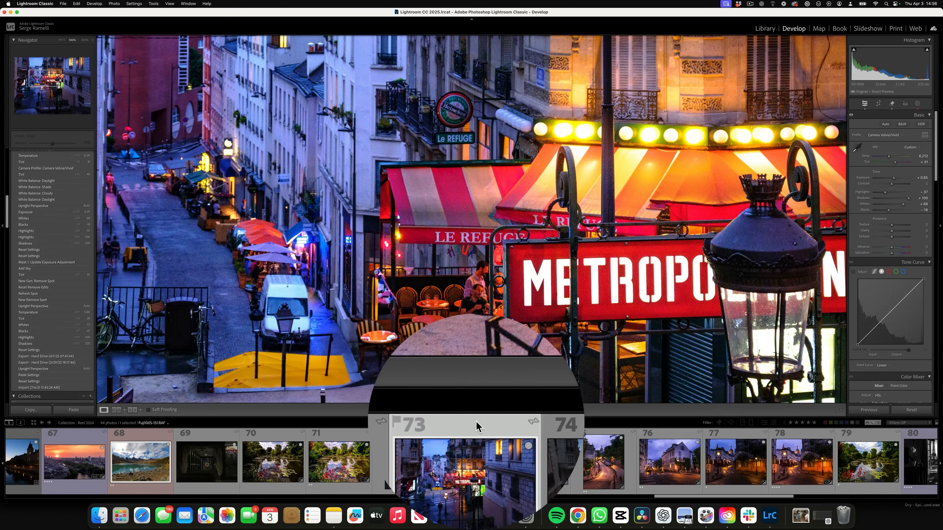
# Enhance the photo with AI Denoise at Amount 30, stacking the resulting DNG with the original.
pyautogui.rightClick(479, 460)
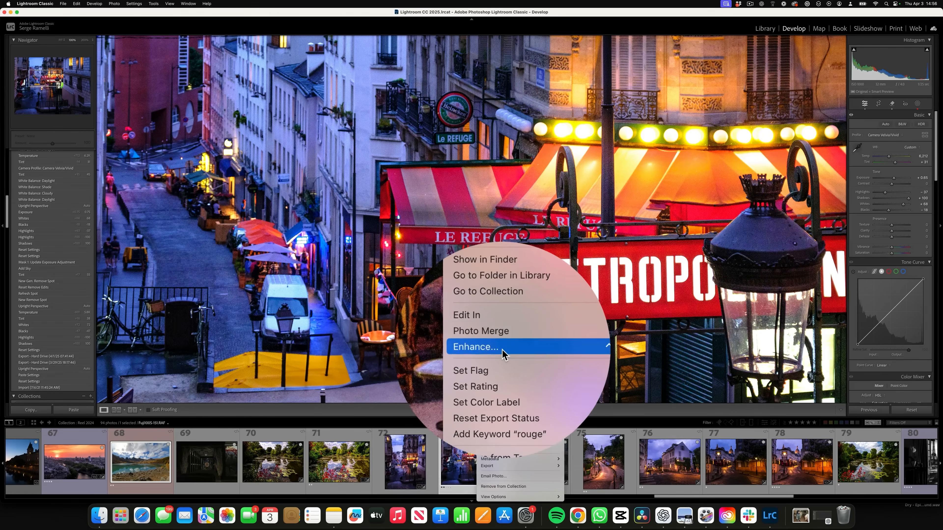
pyautogui.click(501, 355)
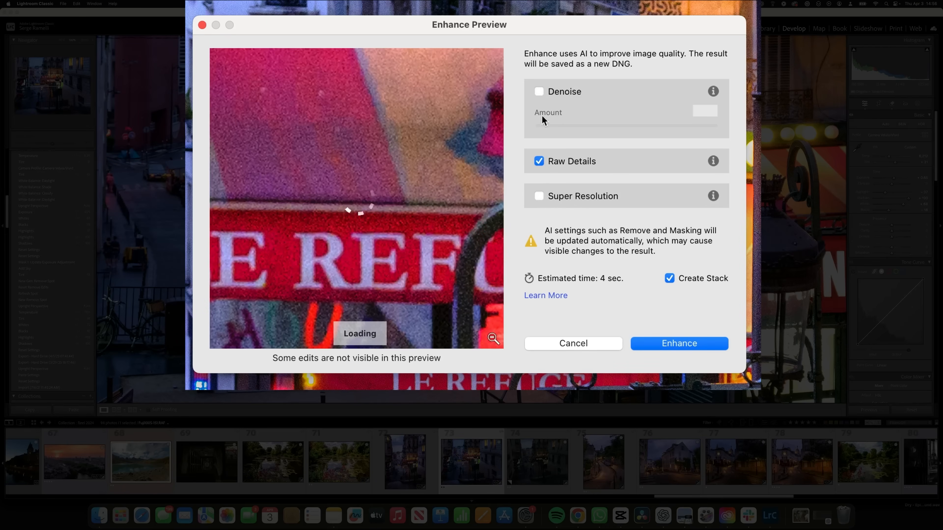
pyautogui.click(539, 91)
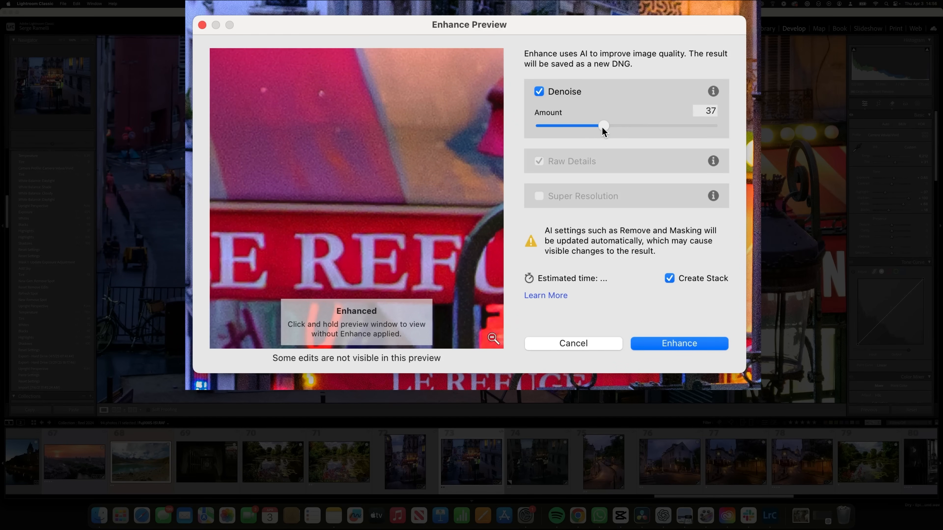
pyautogui.moveTo(602, 127); pyautogui.dragTo(589, 132)
pyautogui.click(383, 144)
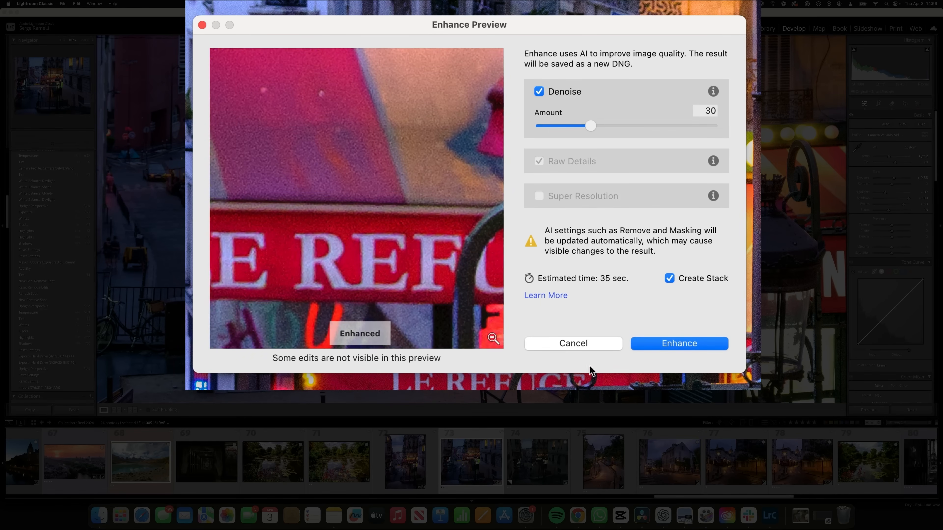
pyautogui.click(687, 343)
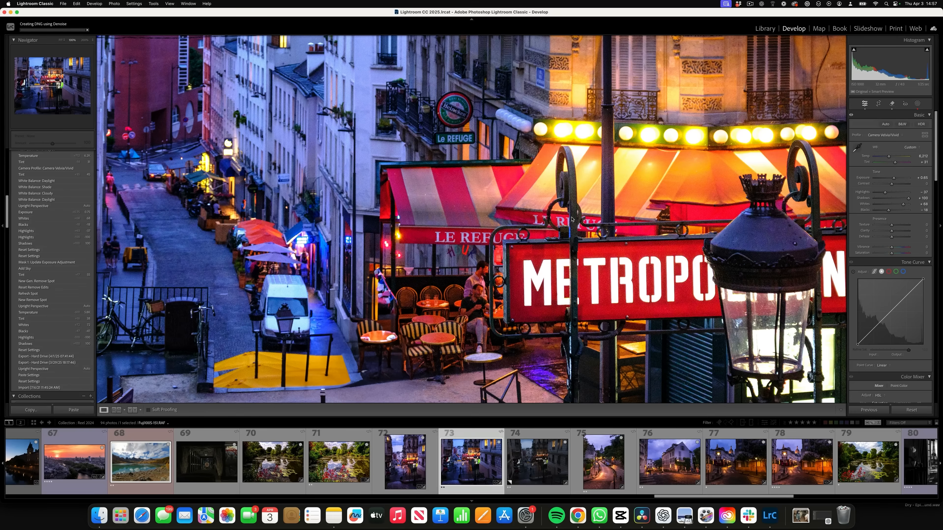
# Return to the full view of the photo and select its unedited copy in the filmstrip.
pyautogui.click(482, 224)
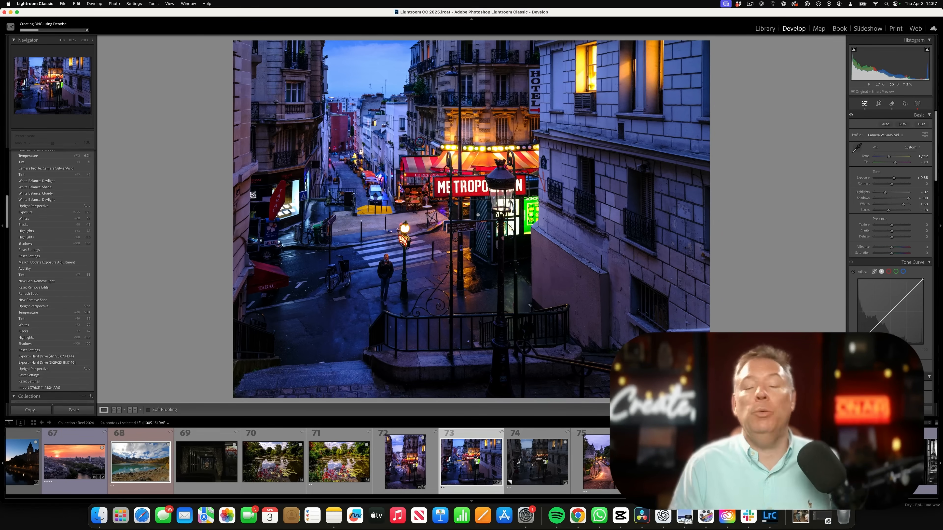
pyautogui.click(513, 442)
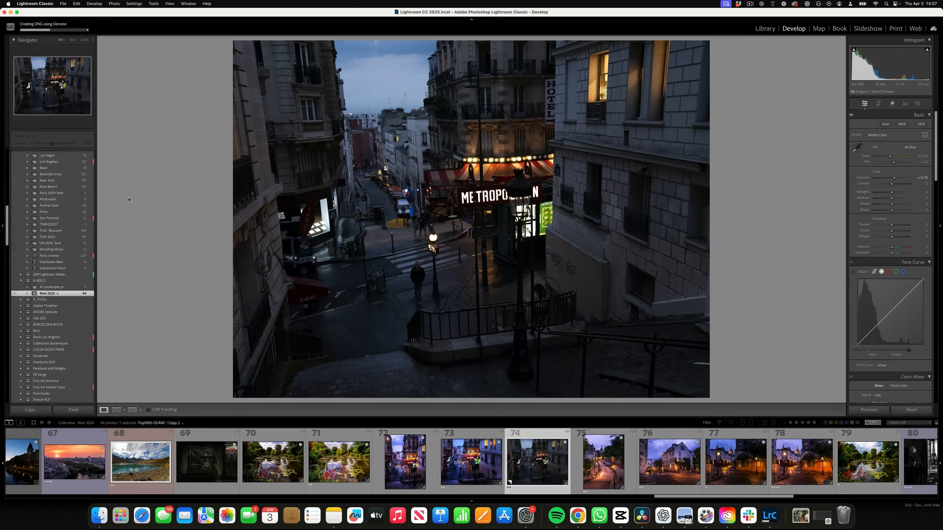
# Apply the AI BLUE HOUR preset to the unedited copy and adjust it to Temp 6,399 and Exposure +1.20.
pyautogui.scroll(10, 44, 201)
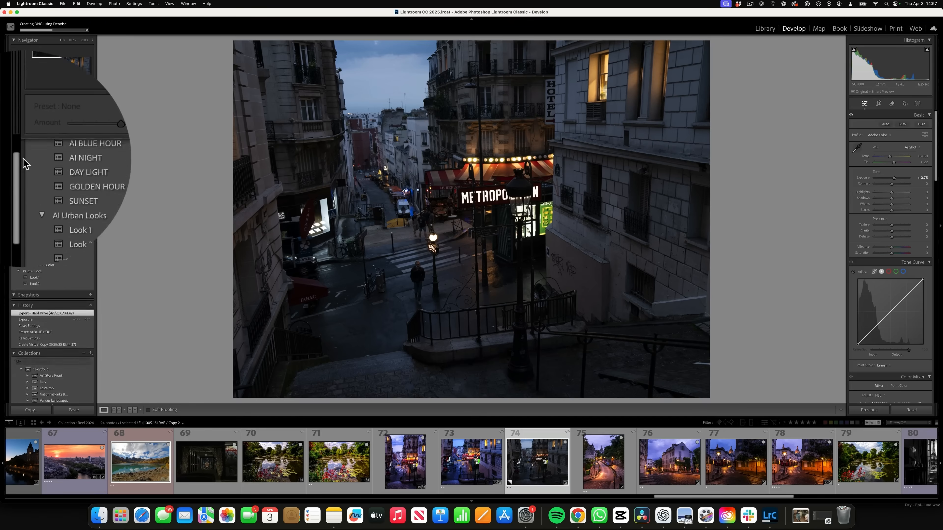
pyautogui.scroll(3, 25, 160)
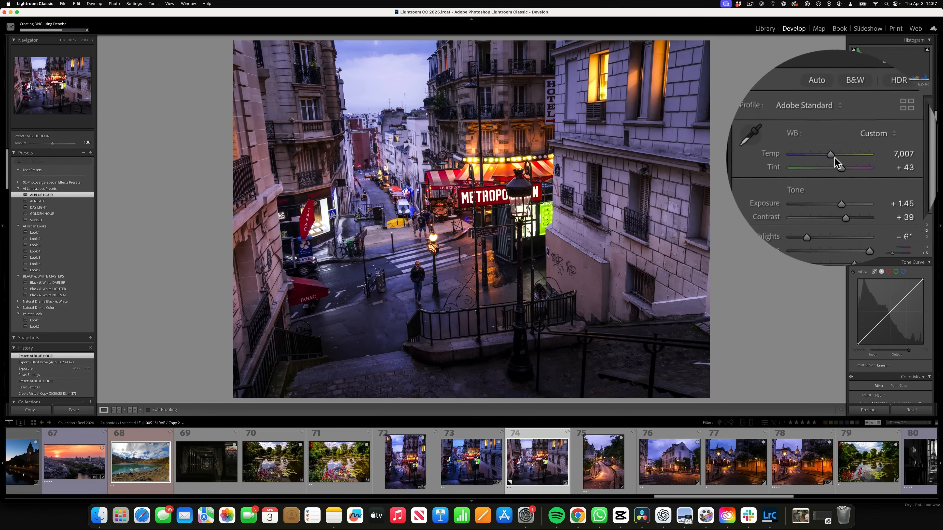
pyautogui.moveTo(891, 156); pyautogui.dragTo(890, 157)
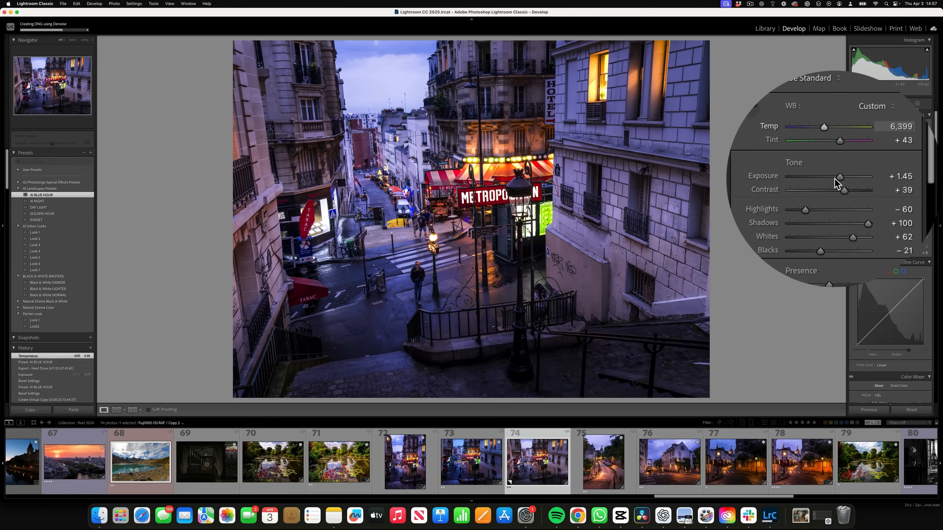
pyautogui.moveTo(837, 183); pyautogui.dragTo(836, 182)
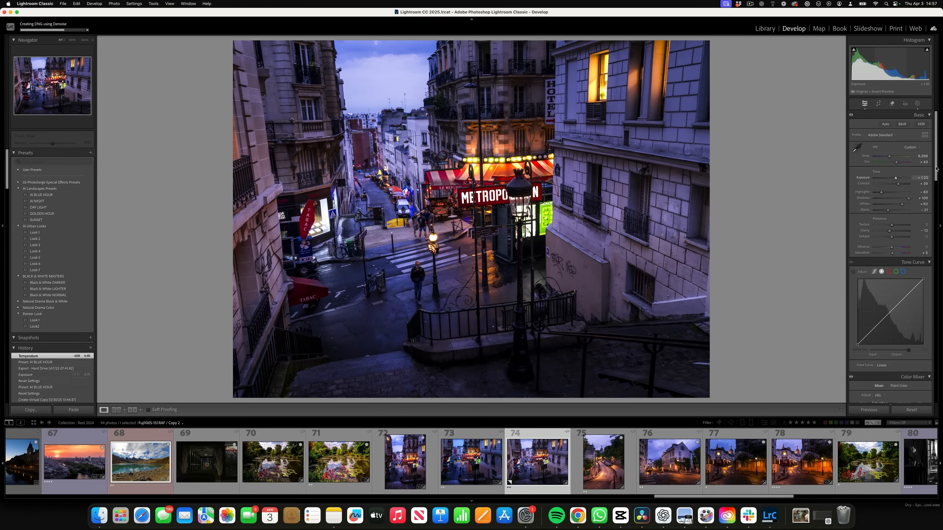
# Straighten the street photo's perspective with the Auto Upright transform.
pyautogui.scroll(-20, 890, 260)
pyautogui.moveTo(941, 382); pyautogui.dragTo(940, 336)
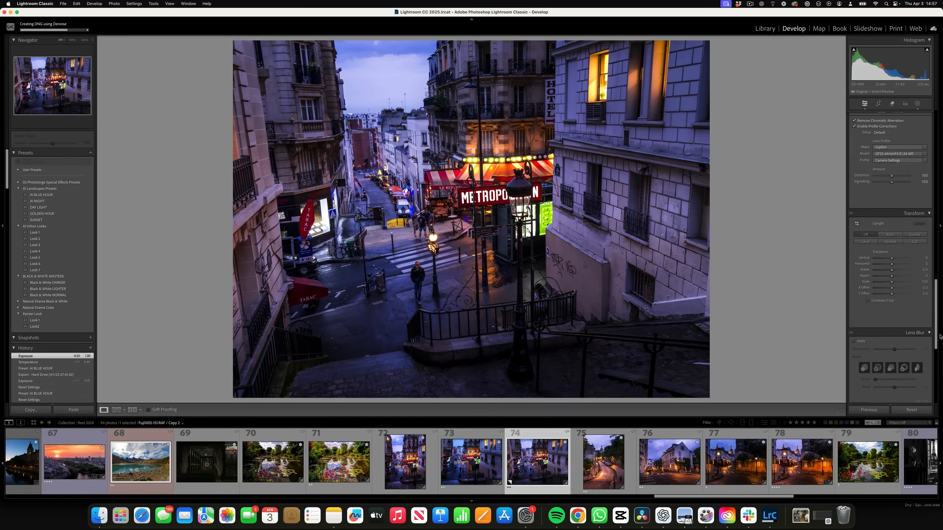
pyautogui.click(890, 234)
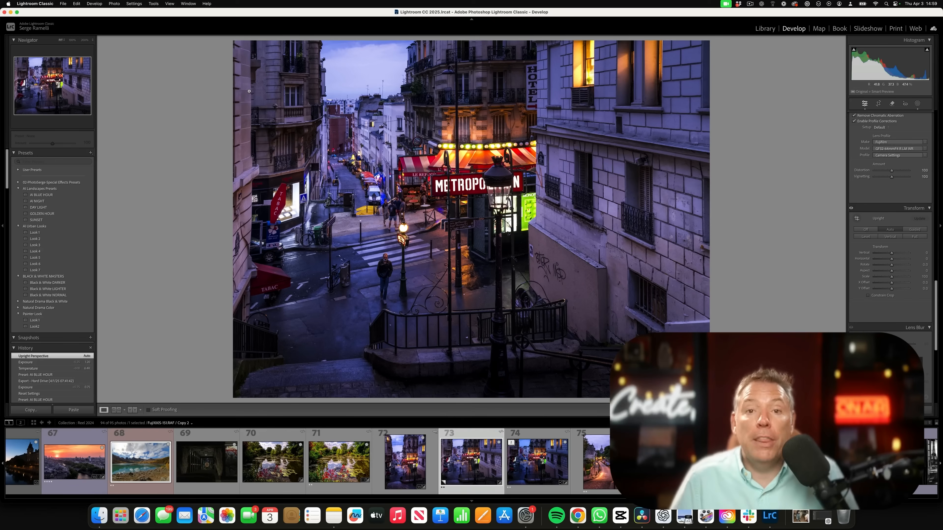
# Choose AI Landscapes Presets.zip from the Desktop as the develop presets to import, and cancel the import.
pyautogui.click(69, 4)
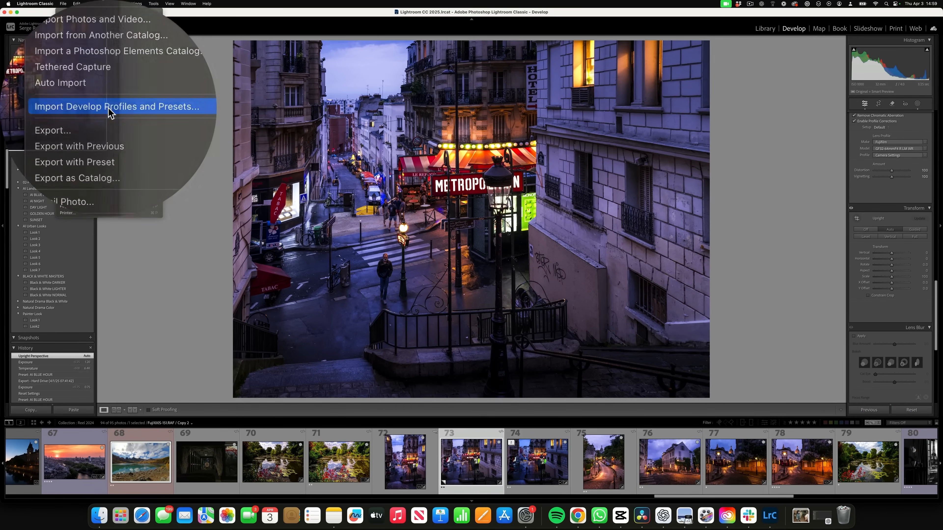
pyautogui.click(108, 108)
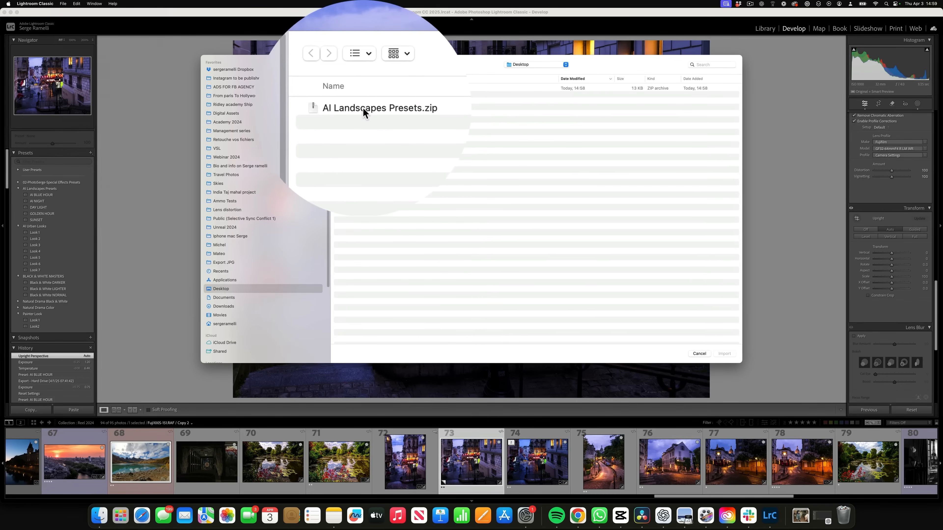
pyautogui.click(363, 108)
pyautogui.click(698, 355)
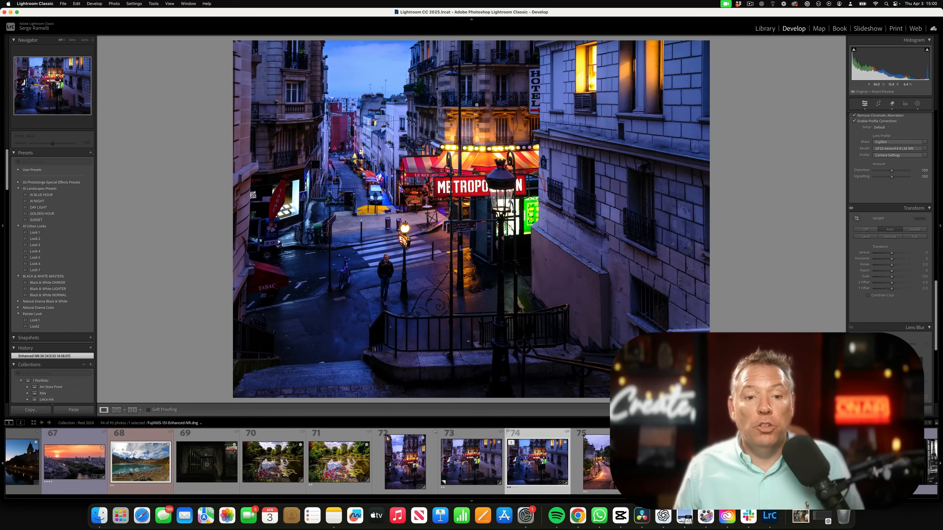
# Zoom in on the café façade and awning in the enhanced DNG to examine the denoised detail.
pyautogui.click(450, 88)
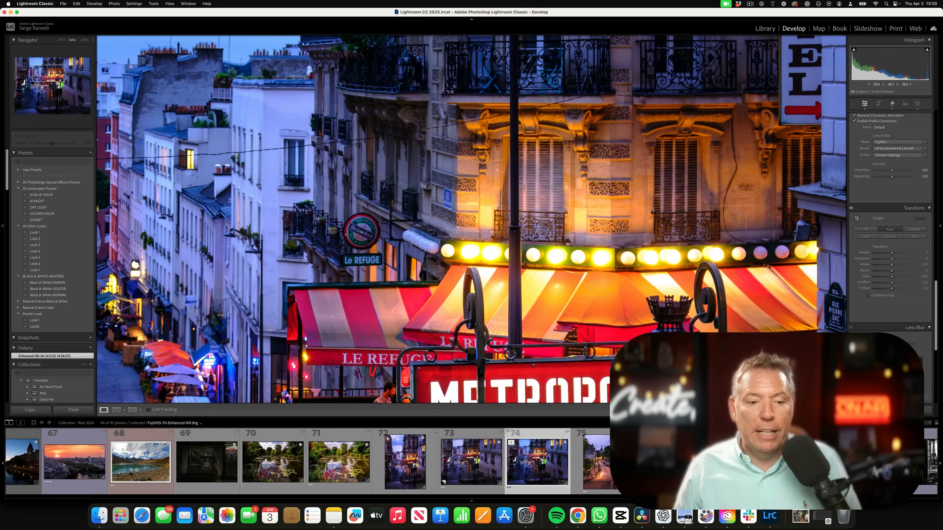
pyautogui.click(452, 147)
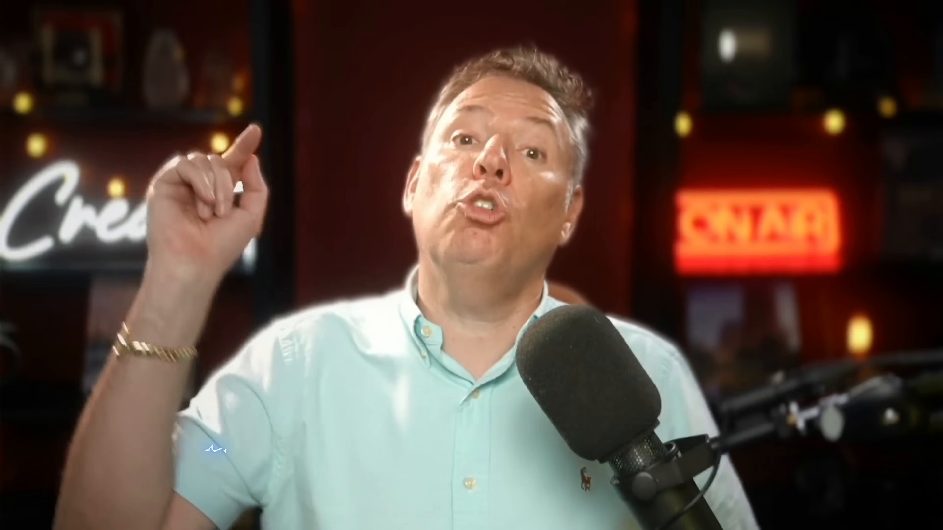